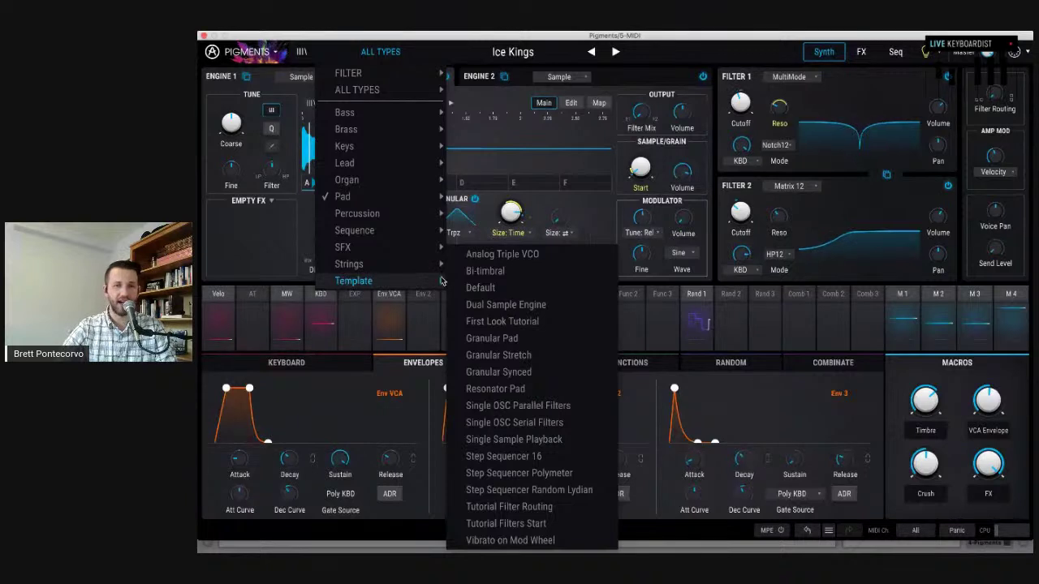
# - Load the Default preset from the Template category and look over its two sound engines
pyautogui.click(482, 288)
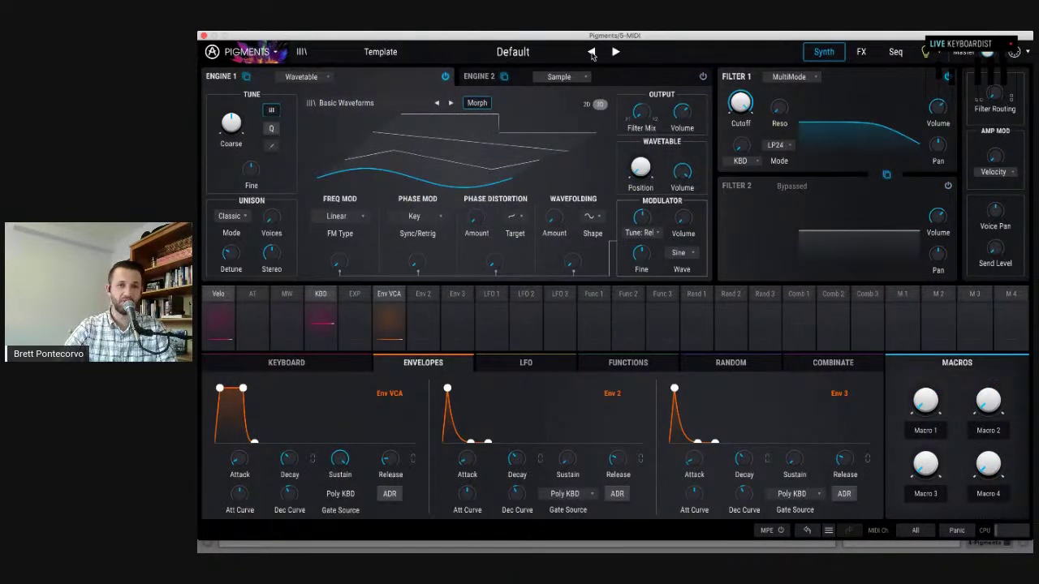
pyautogui.click(479, 77)
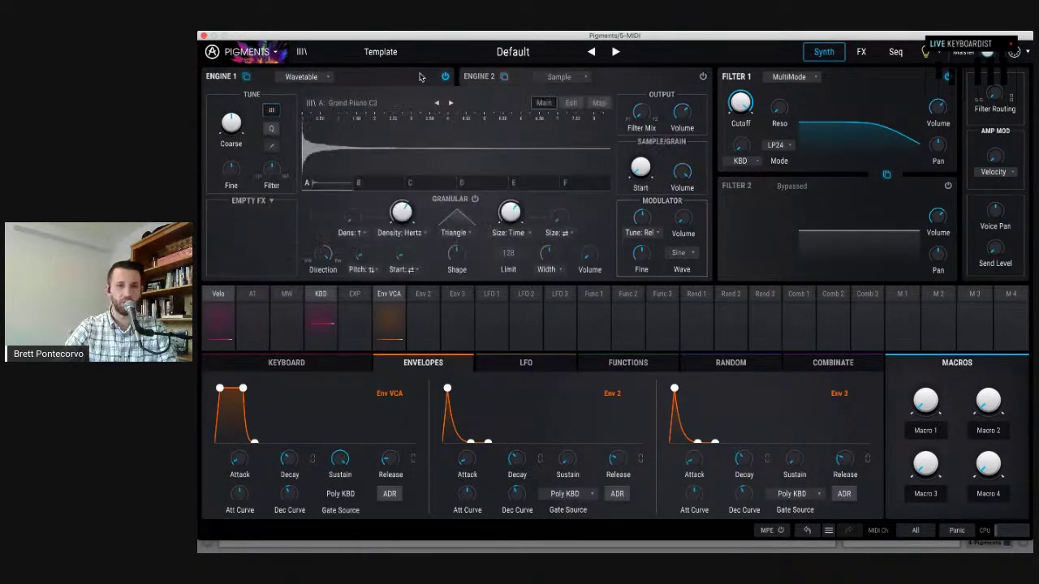
pyautogui.click(345, 78)
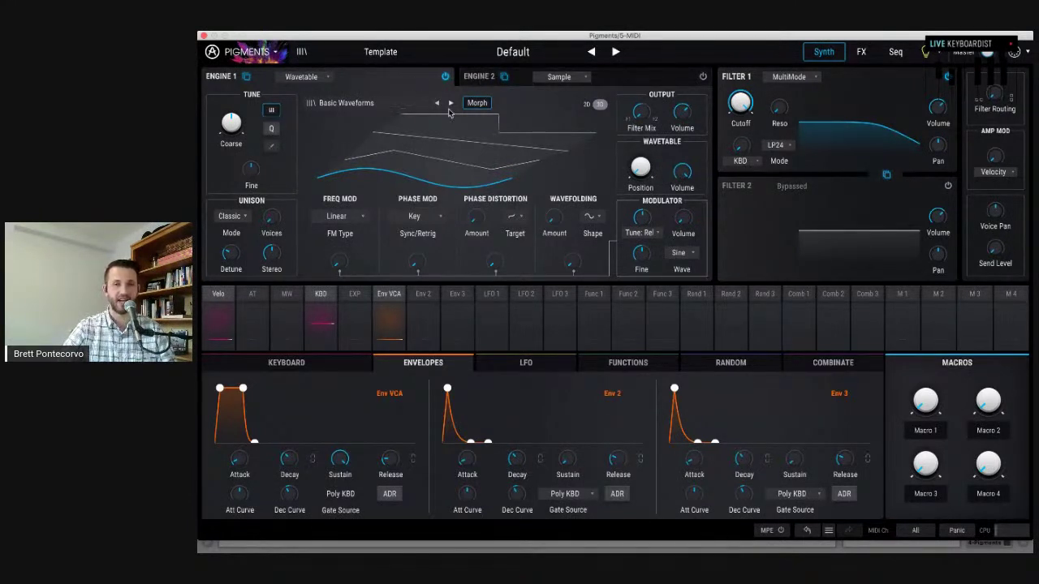
# - Change Engine 2's type to Wavetable and switch the engine on
pyautogui.click(576, 81)
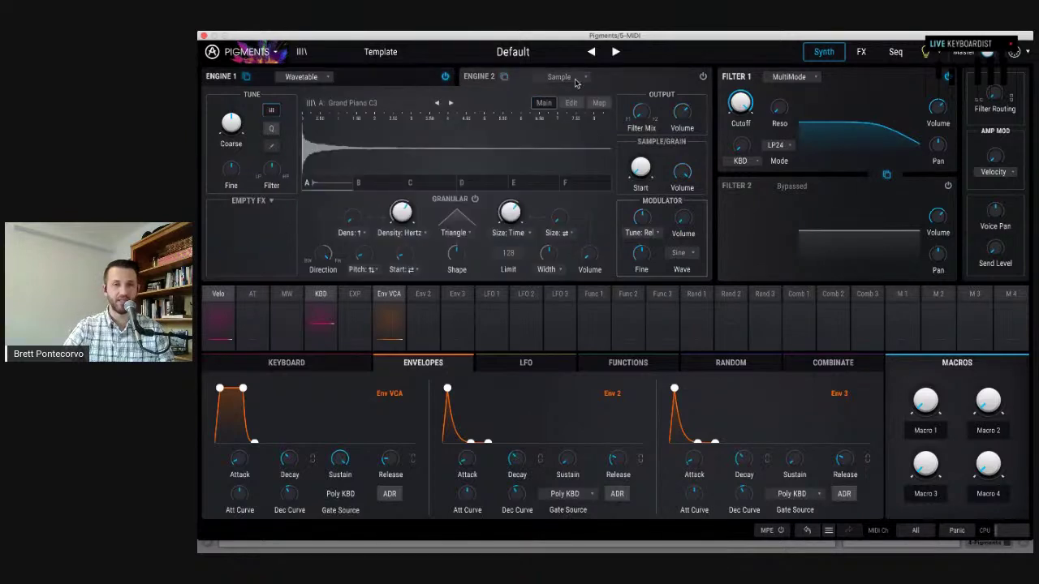
pyautogui.click(573, 79)
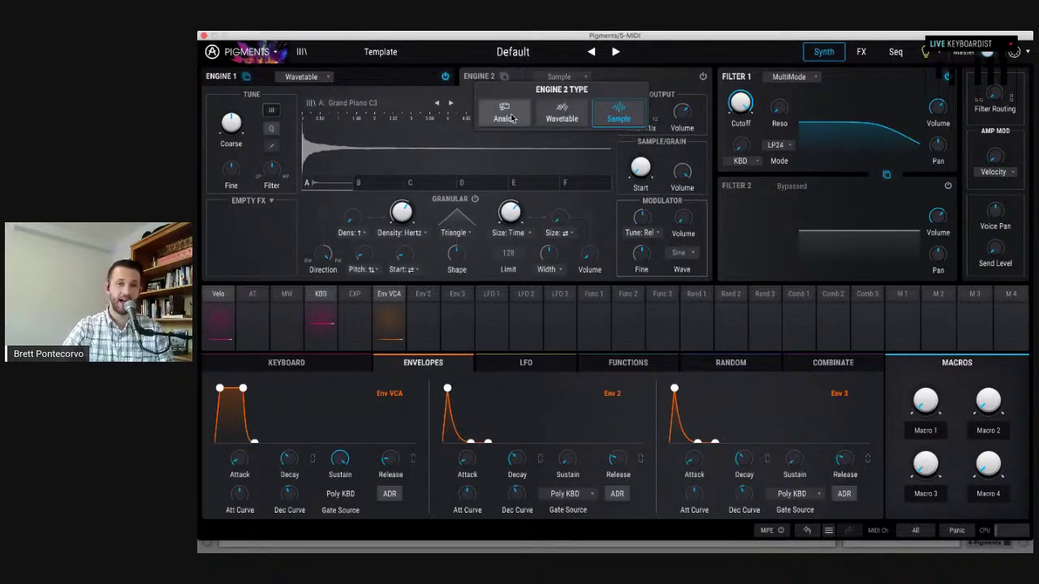
pyautogui.click(562, 117)
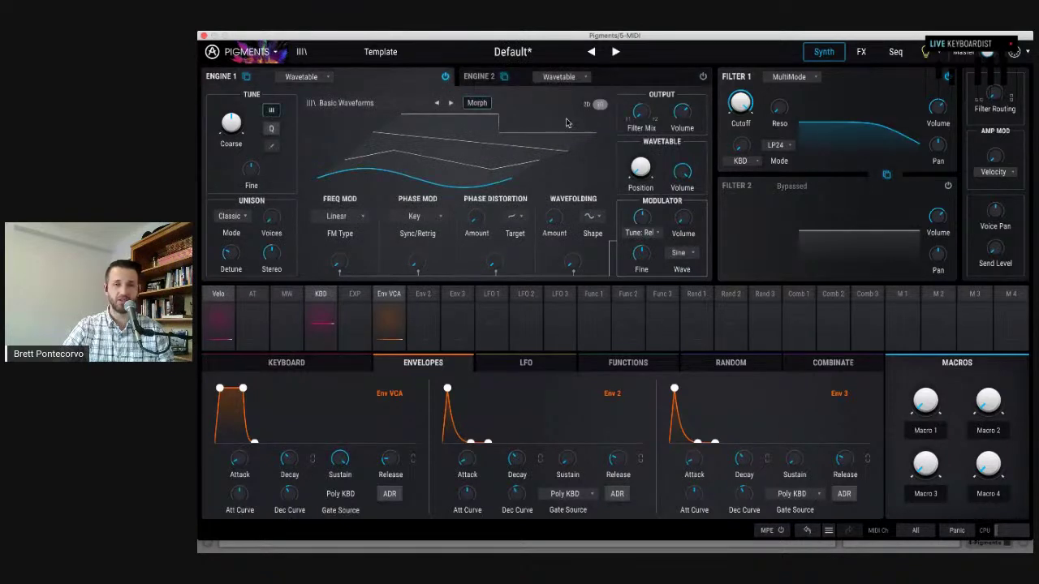
pyautogui.click(703, 78)
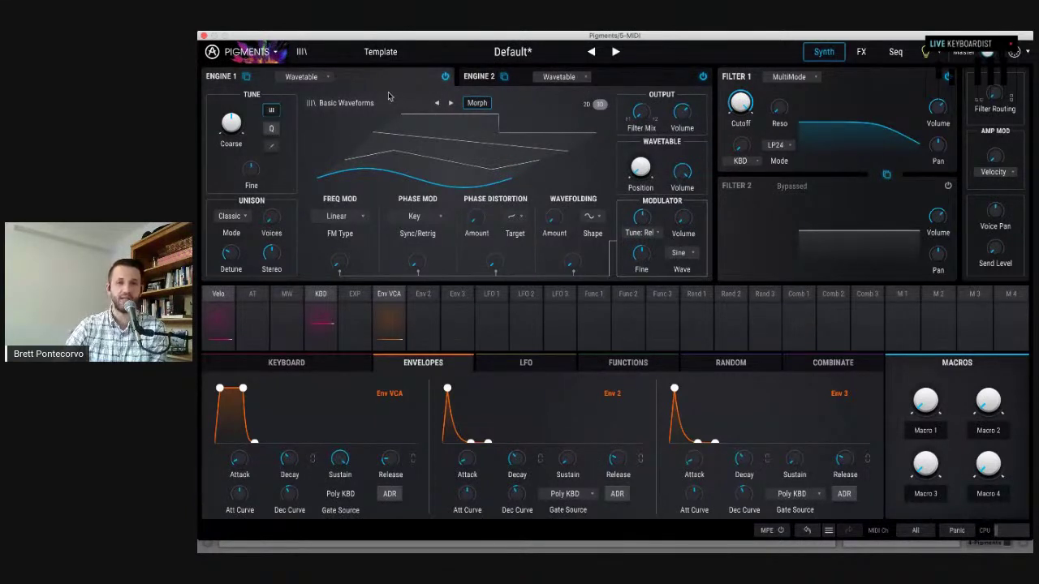
# - Set Engine 1's wavetable position to the sawtooth wave and Engine 2's to the square wave, with Engine 2's coarse tuning lowered
pyautogui.moveTo(640, 175); pyautogui.dragTo(632, 152)
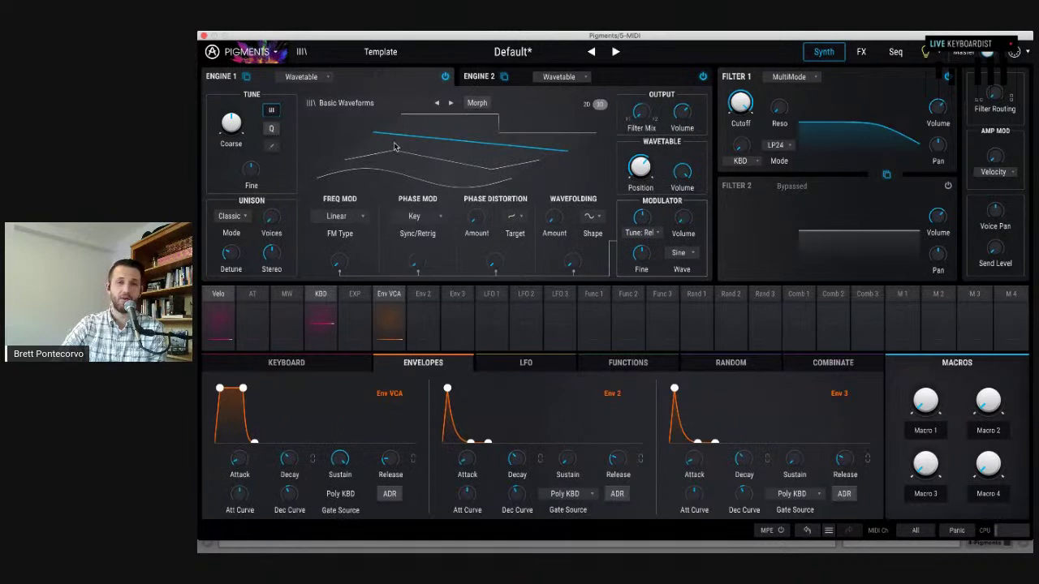
pyautogui.moveTo(601, 105); pyautogui.dragTo(519, 128)
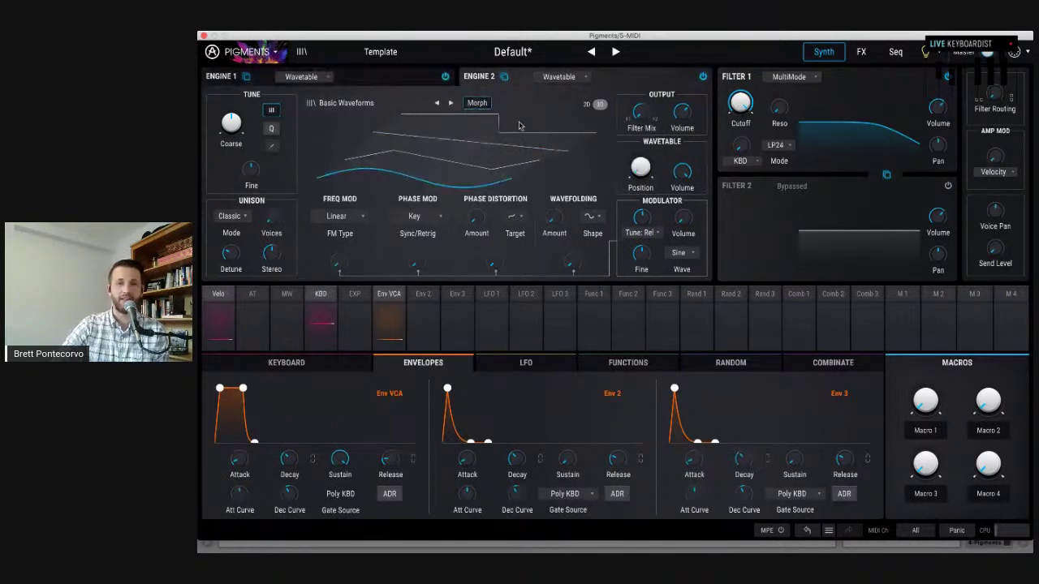
pyautogui.moveTo(641, 169); pyautogui.dragTo(641, 147)
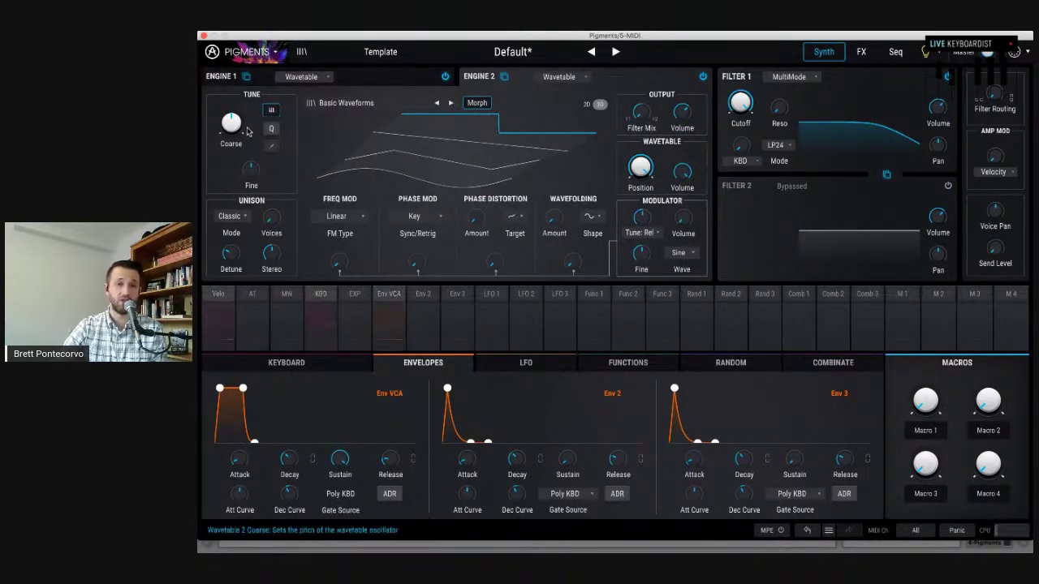
pyautogui.moveTo(231, 122); pyautogui.dragTo(235, 128)
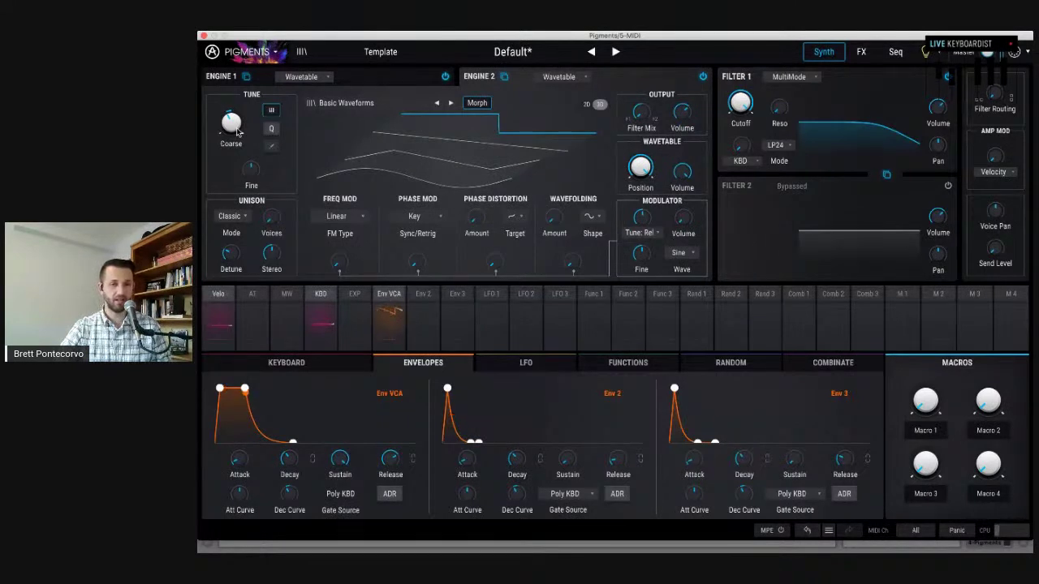
# - Set the VCA envelope's decay to about 107 ms and adjust its release time
pyautogui.moveTo(339, 459); pyautogui.dragTo(302, 452)
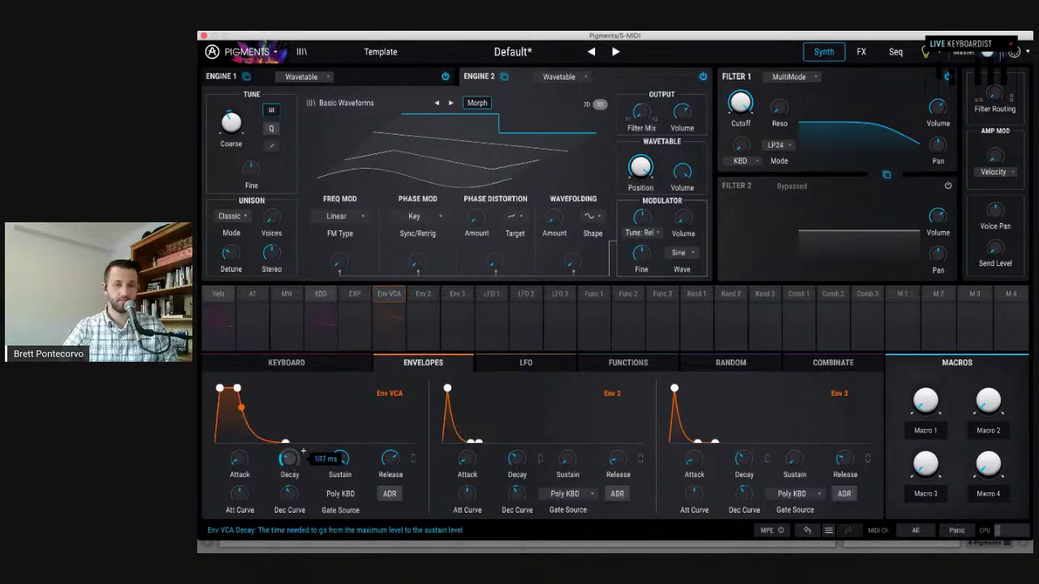
pyautogui.moveTo(401, 456); pyautogui.dragTo(398, 459)
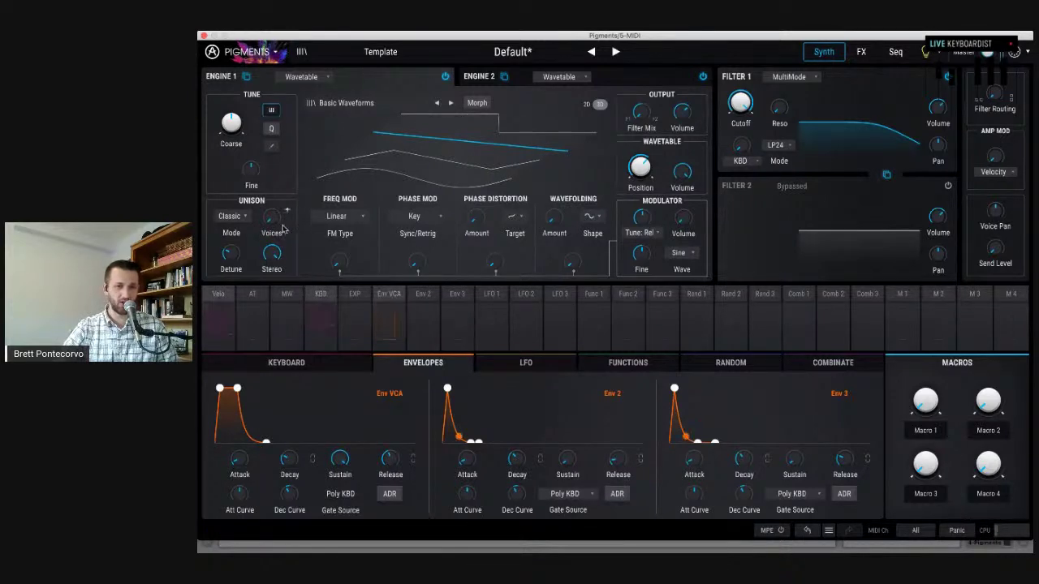
# - Raise Engine 1's number of unison voices and adjust its unison detune
pyautogui.moveTo(285, 209)
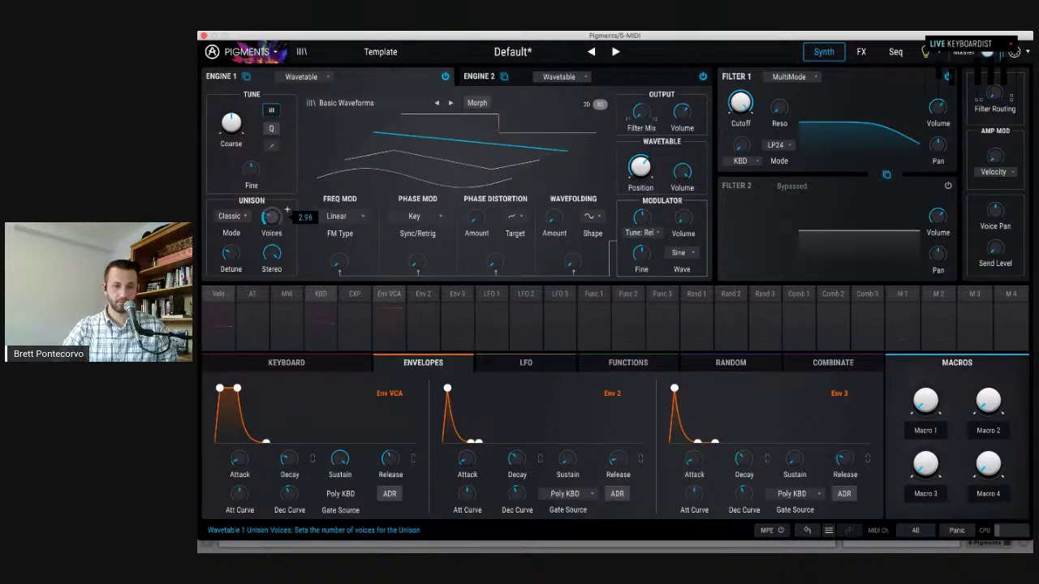
pyautogui.moveTo(246, 245)
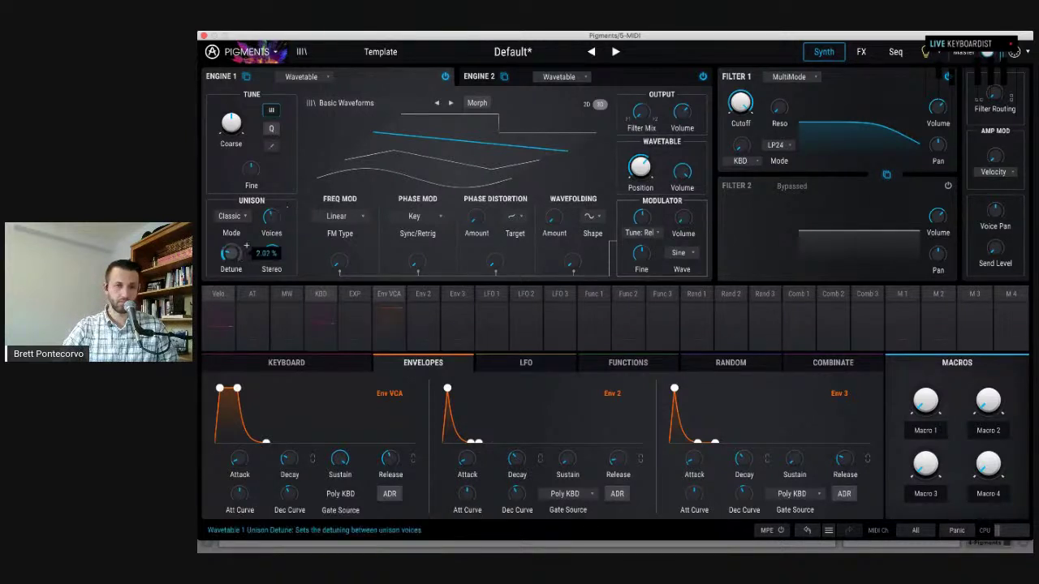
pyautogui.scroll(3, 287, 210)
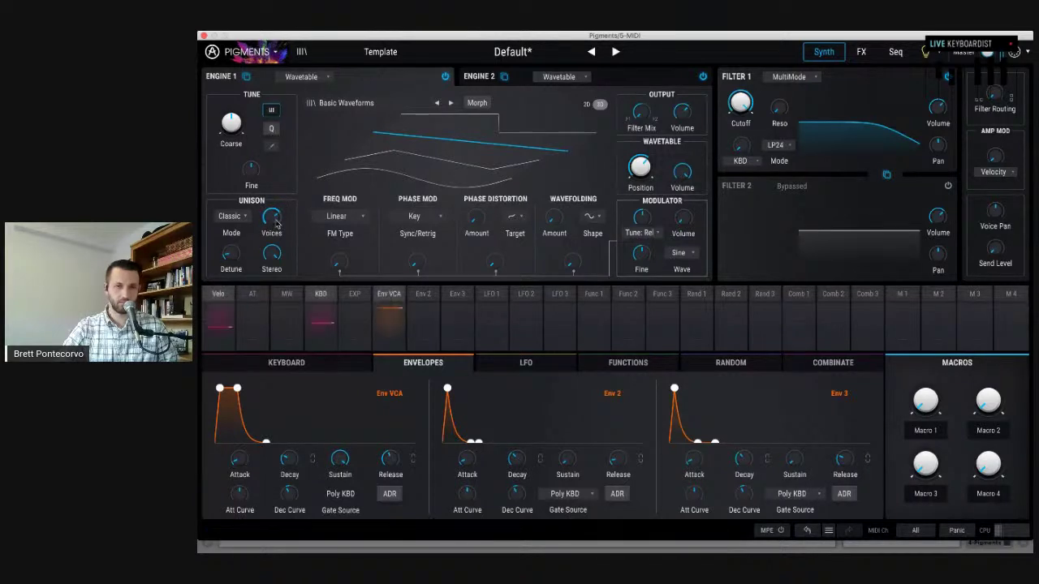
# - Raise Engine 2's number of unison voices slightly
pyautogui.click(479, 78)
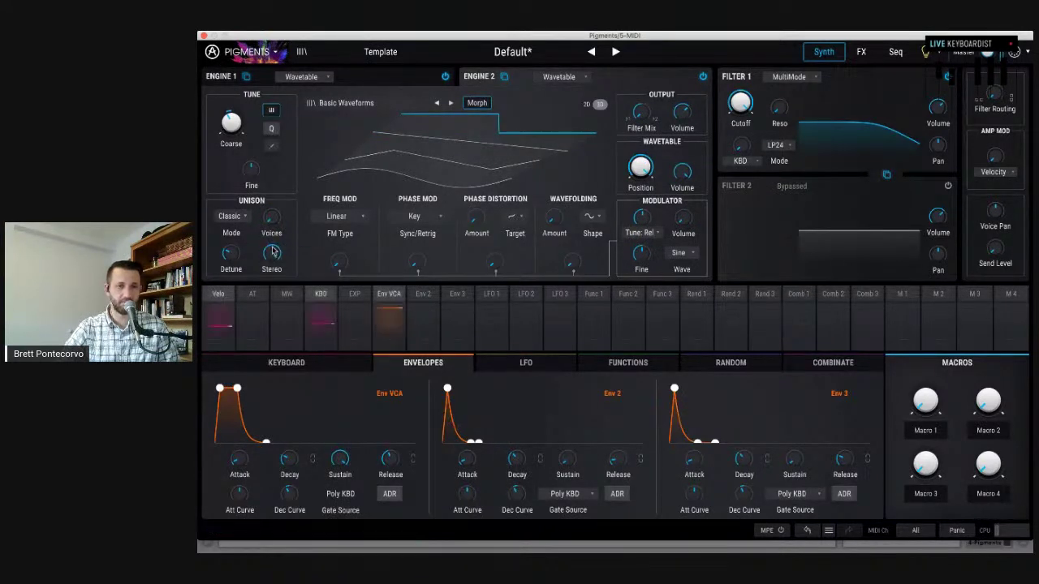
pyautogui.moveTo(272, 217); pyautogui.dragTo(272, 213)
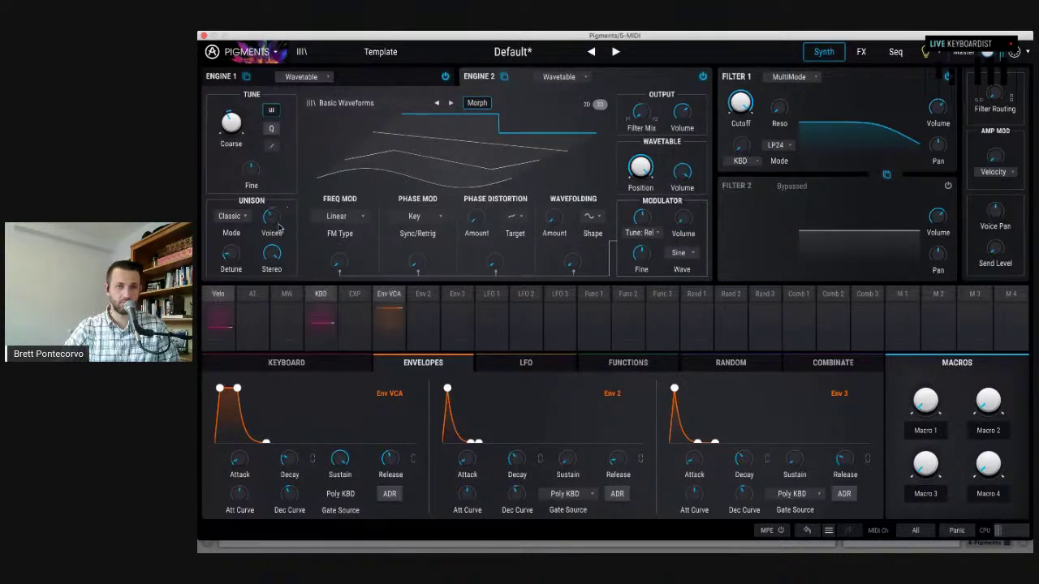
pyautogui.moveTo(272, 217); pyautogui.dragTo(282, 233)
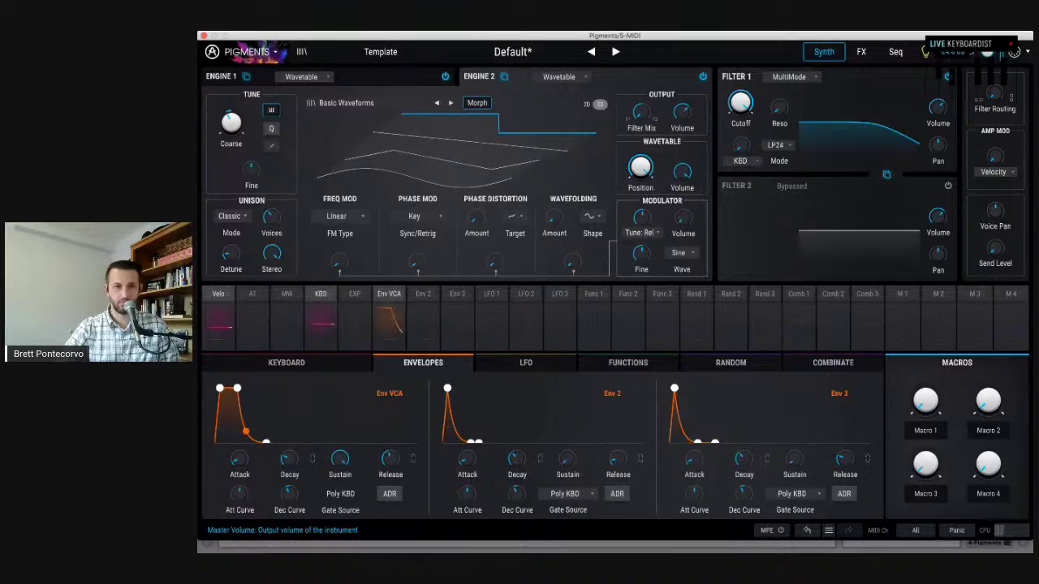
# - Adjust the instrument's master volume and lower Filter 1's cutoff slightly
pyautogui.click(925, 51)
pyautogui.click(273, 430)
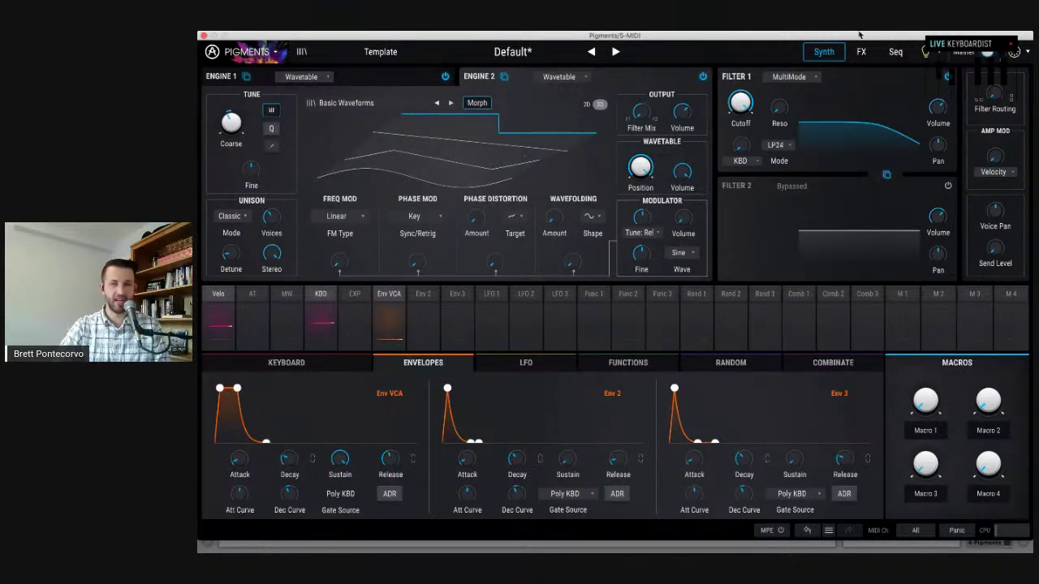
pyautogui.moveTo(755, 90)
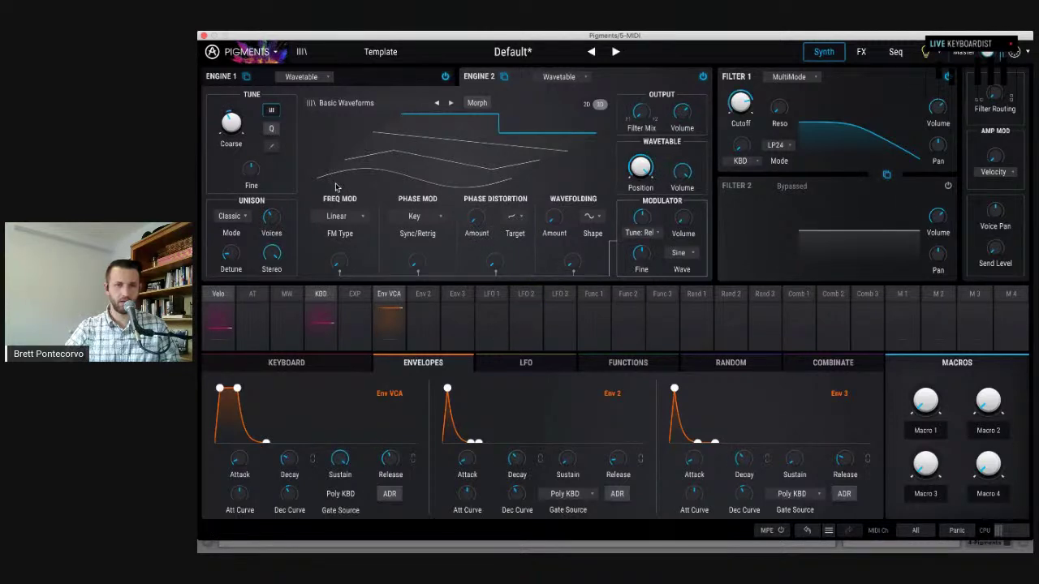
# - Show the LFO settings and set LFO 1's rate type to Hertz
pyautogui.click(491, 294)
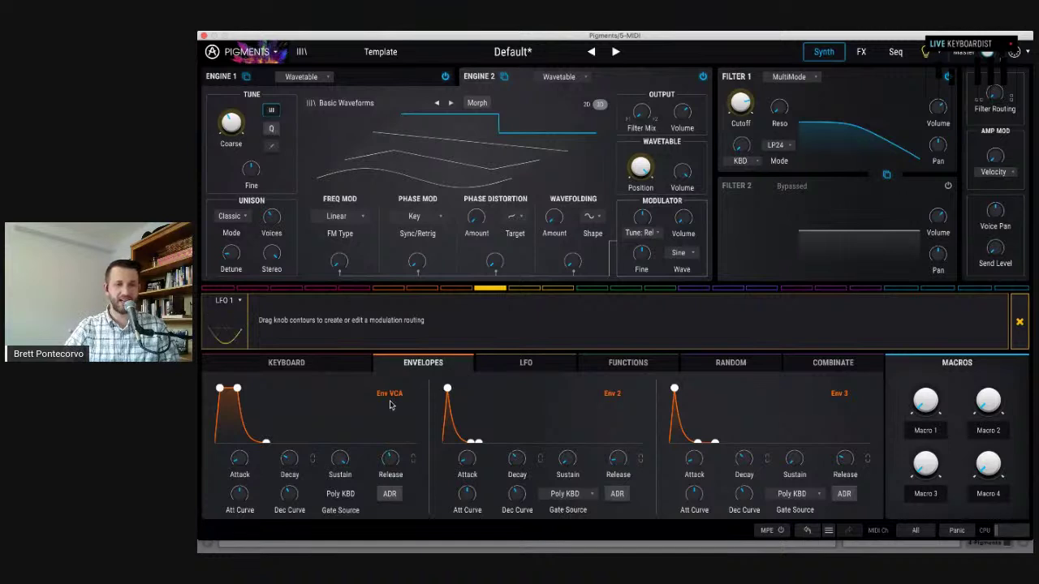
pyautogui.click(526, 363)
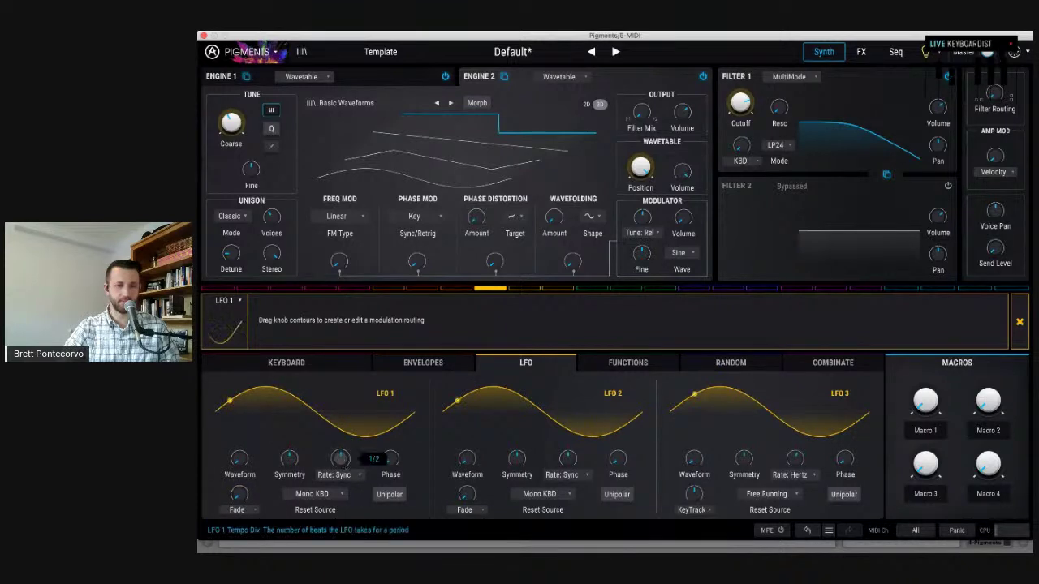
pyautogui.click(352, 483)
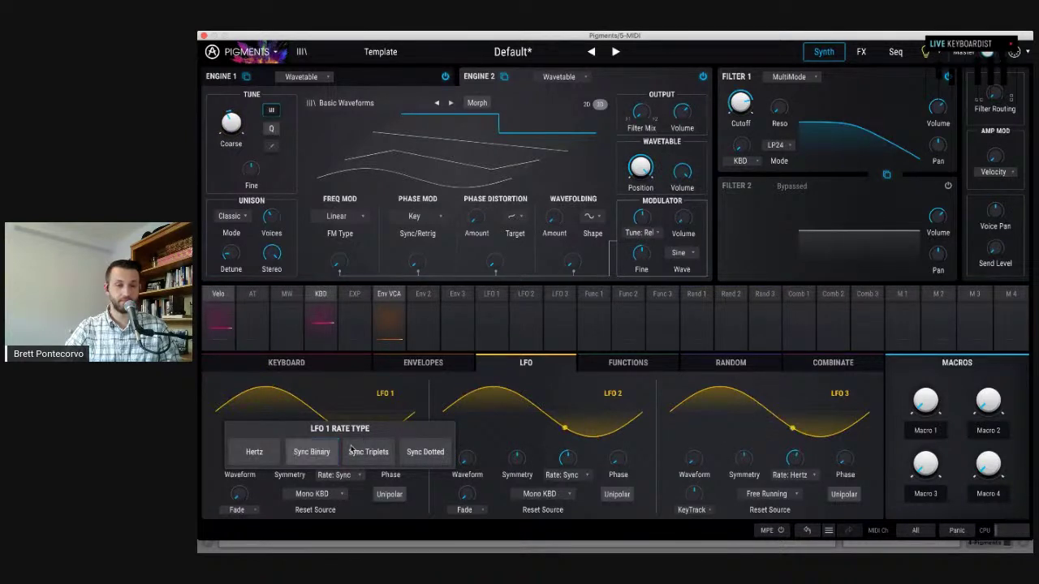
pyautogui.click(314, 454)
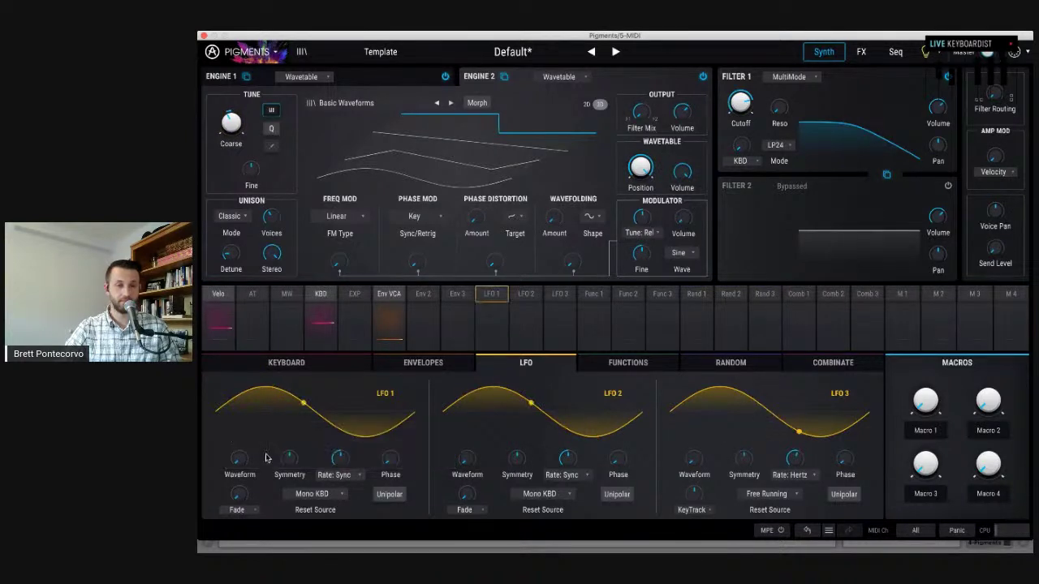
pyautogui.click(313, 475)
pyautogui.click(253, 451)
pyautogui.moveTo(359, 453)
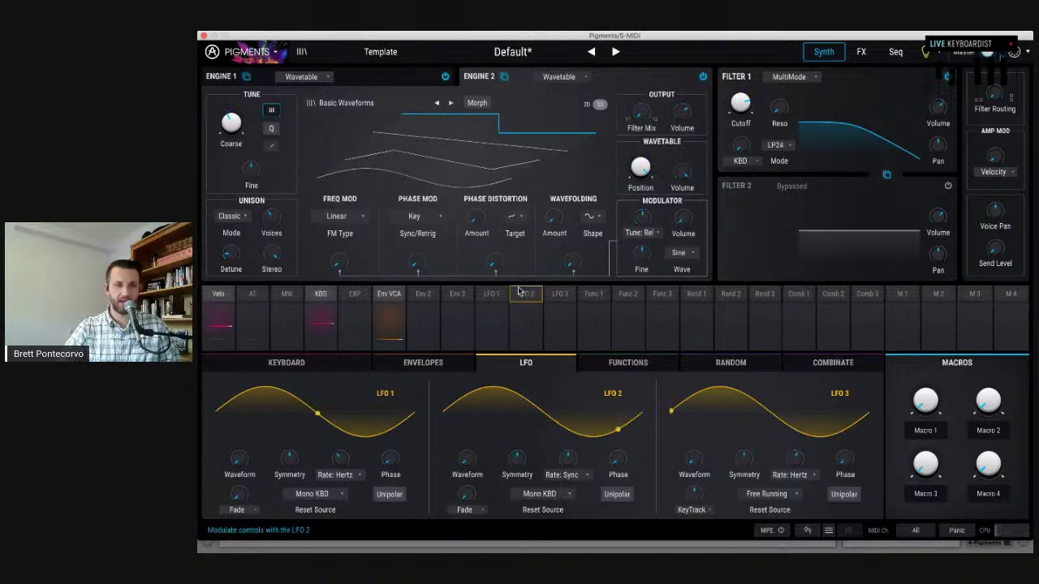
# - Route LFO 1 to Engine 2's fine tuning with a modulation amount of 0.07
pyautogui.click(491, 294)
pyautogui.moveTo(253, 160); pyautogui.dragTo(253, 154)
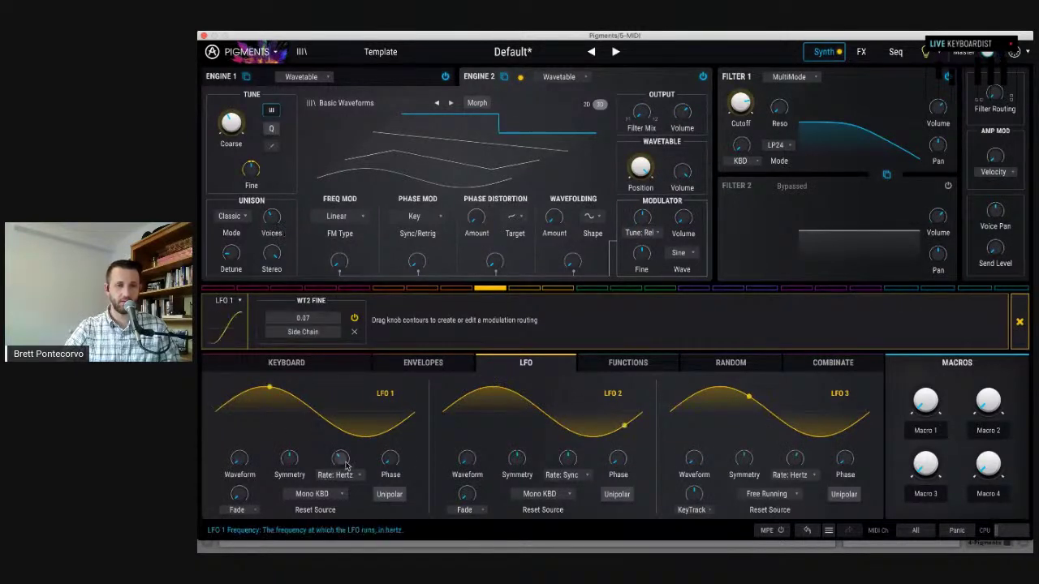
pyautogui.moveTo(341, 465)
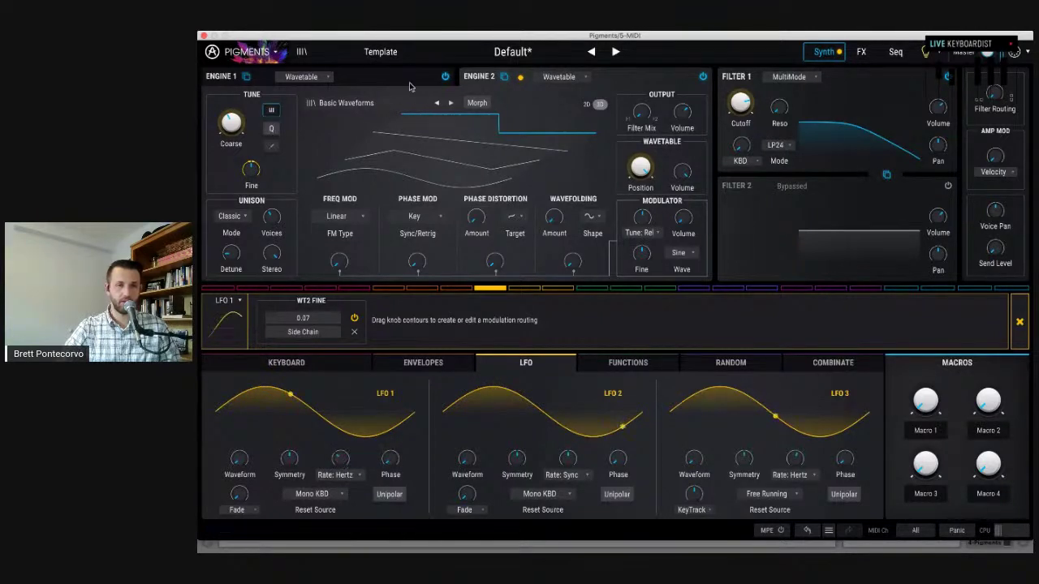
# - Route LFO 1 to Engine 1's fine tuning with a modulation amount of -0.02
pyautogui.click(221, 76)
pyautogui.moveTo(252, 166)
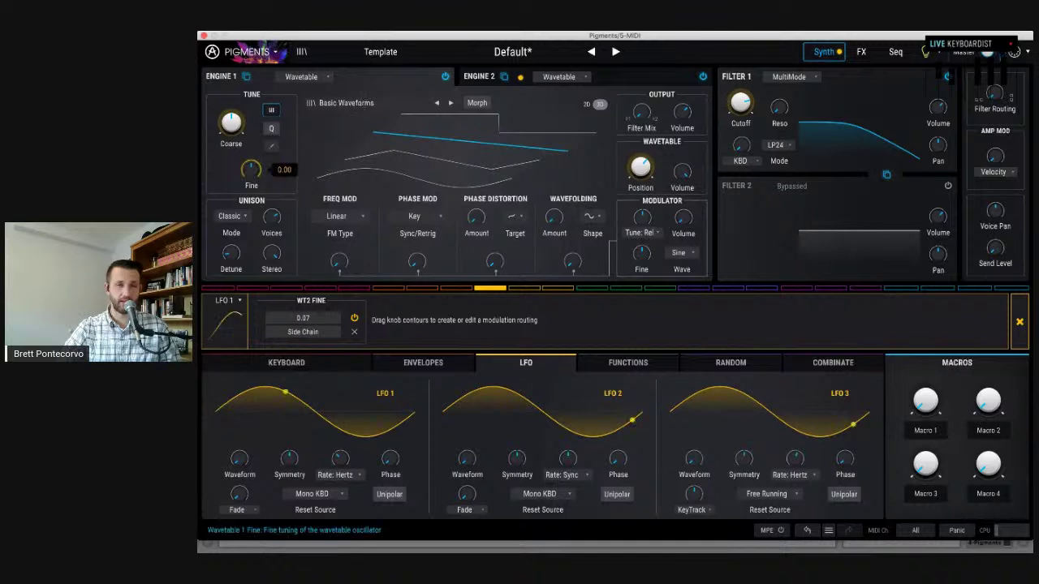
pyautogui.moveTo(252, 166); pyautogui.dragTo(255, 163)
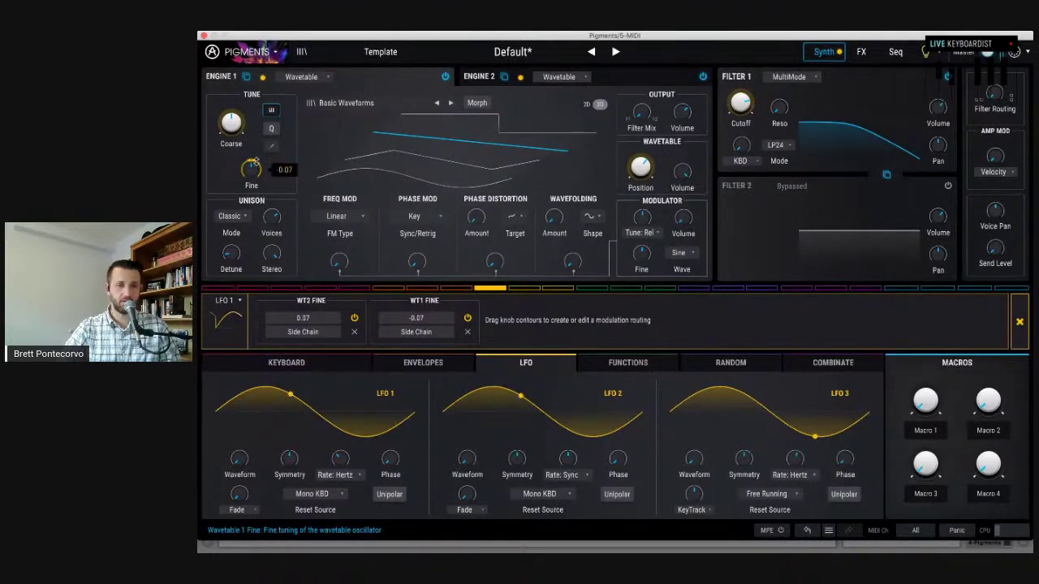
pyautogui.moveTo(254, 164); pyautogui.dragTo(255, 154)
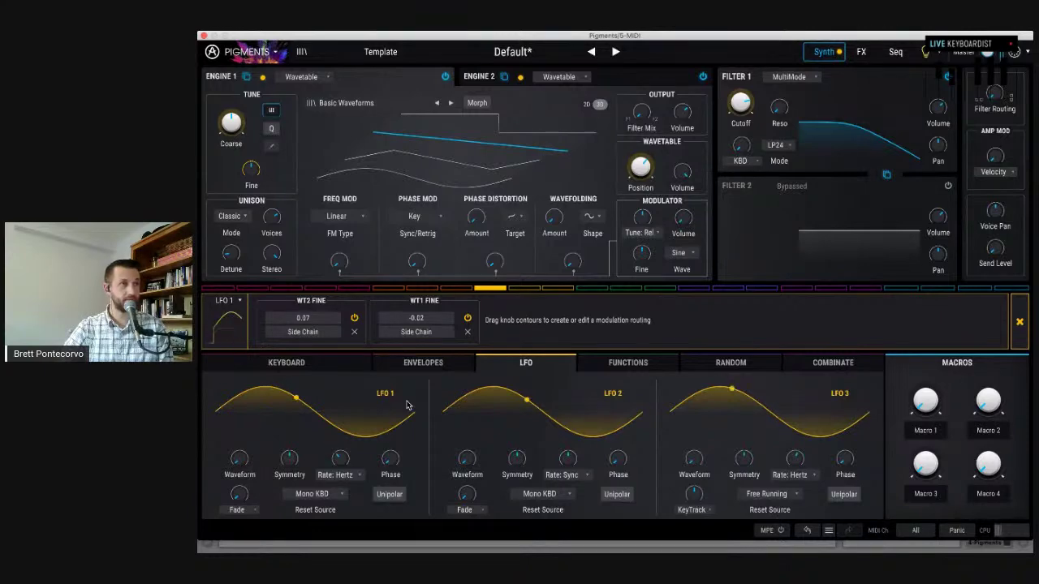
# - In the effects section's Bus A, replace the Delay with a Chorus and bypass the Reverb
pyautogui.moveTo(640, 38)
pyautogui.mouseDown()
pyautogui.moveTo(637, 150)
pyautogui.moveTo(631, 6)
pyautogui.moveTo(629, 35)
pyautogui.mouseUp()
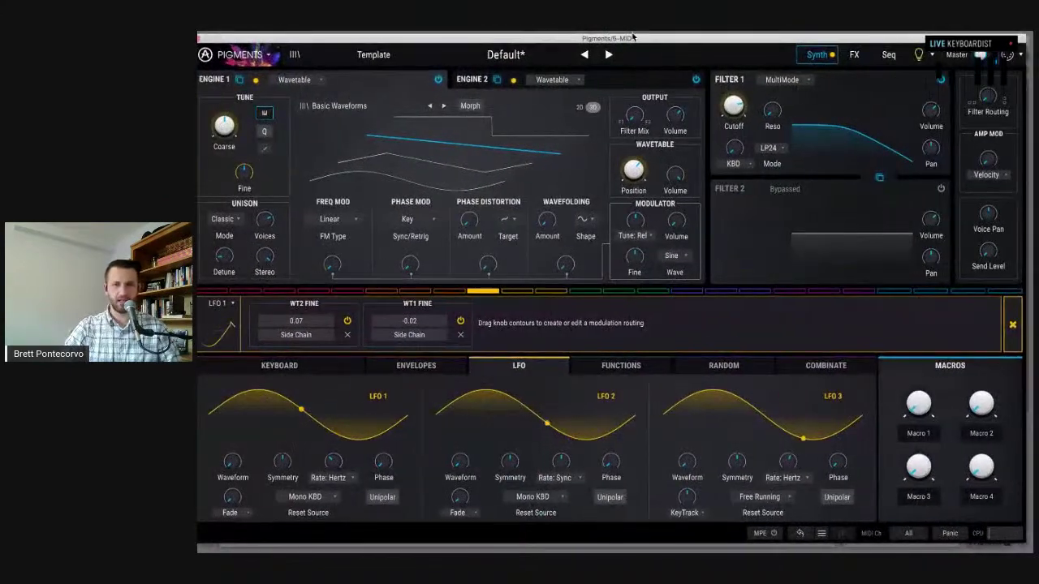
pyautogui.click(861, 54)
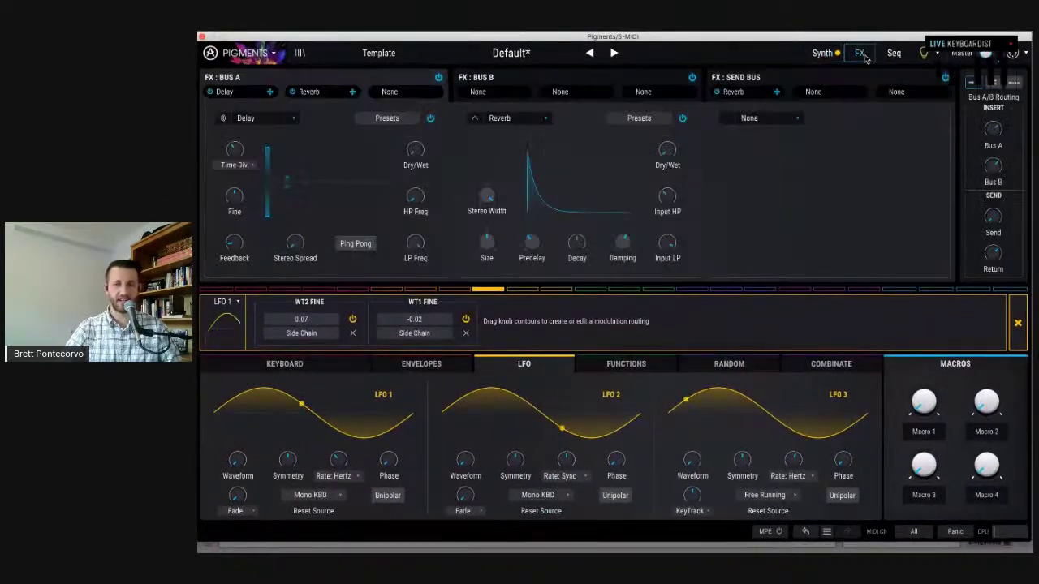
pyautogui.click(211, 92)
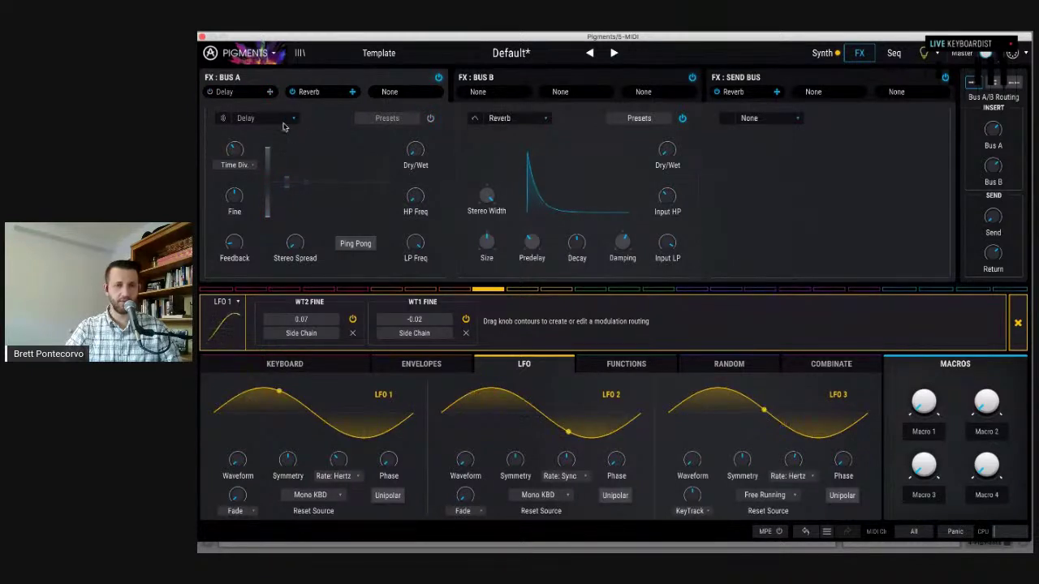
pyautogui.click(268, 118)
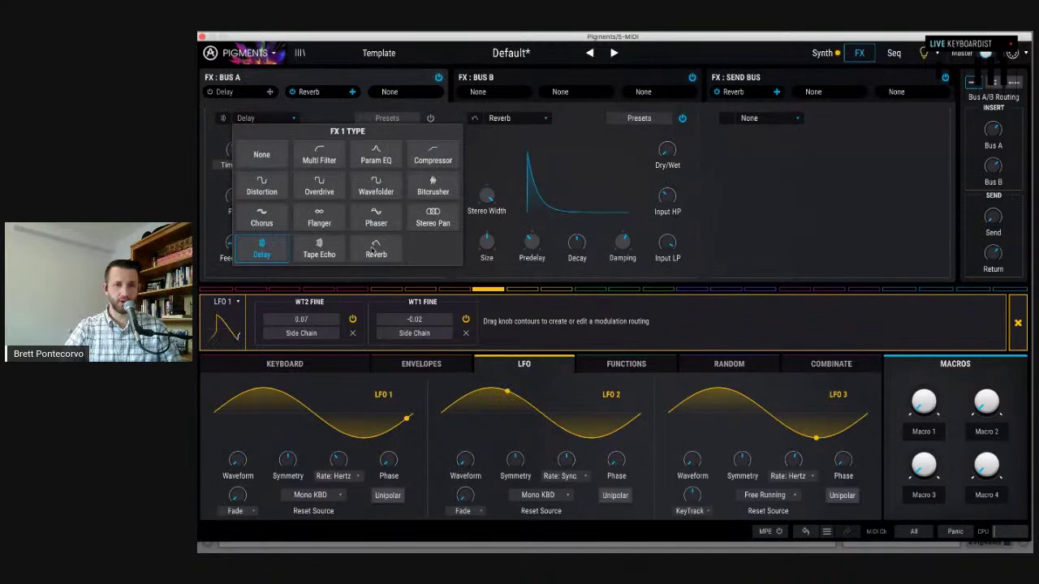
pyautogui.click(262, 216)
pyautogui.click(565, 128)
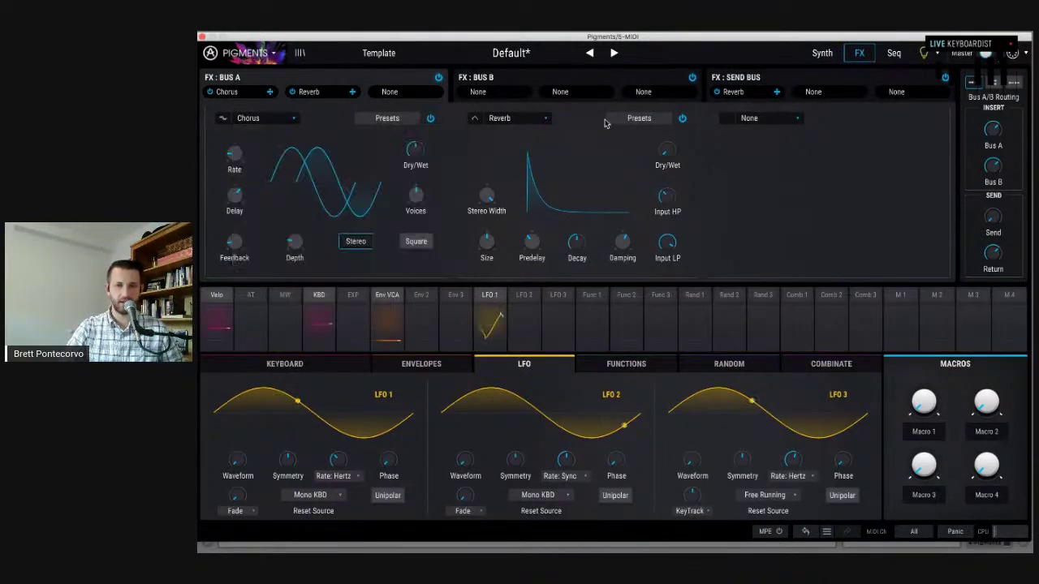
pyautogui.click(682, 119)
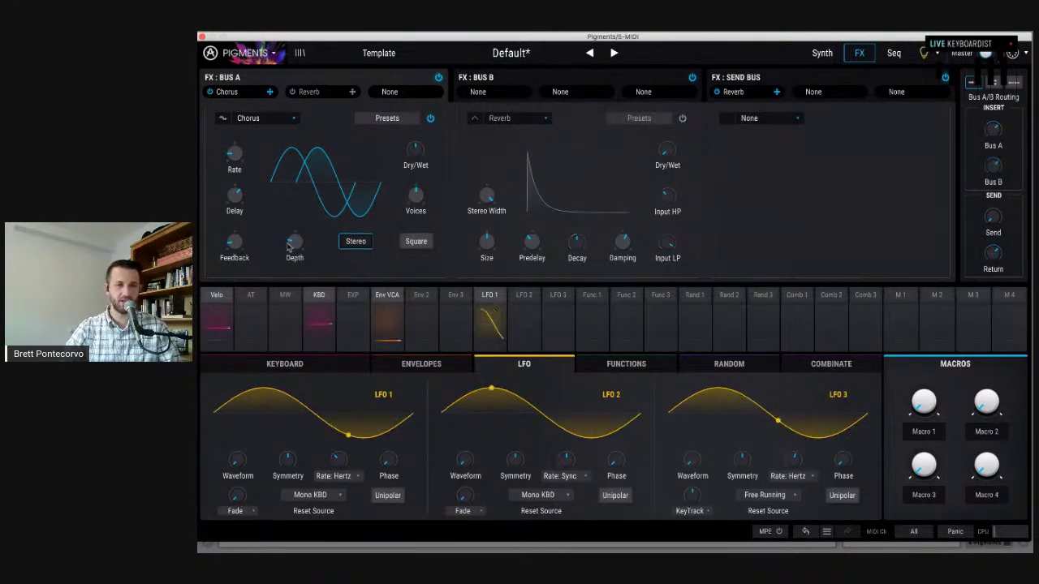
# - Set the chorus rate to about 0.9 Hz and increase its delay
pyautogui.moveTo(235, 156); pyautogui.dragTo(236, 156)
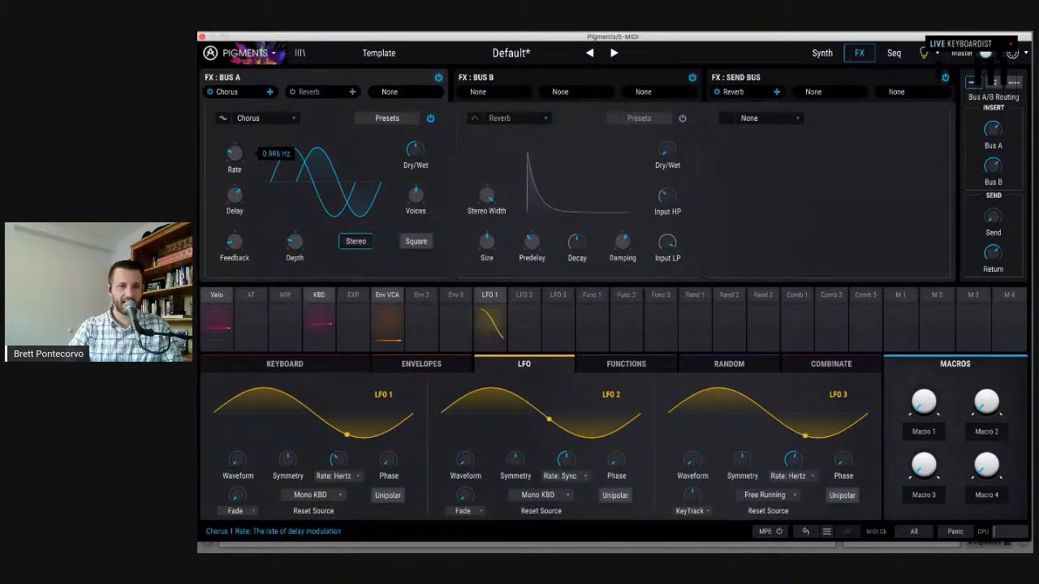
pyautogui.moveTo(235, 156); pyautogui.dragTo(236, 156)
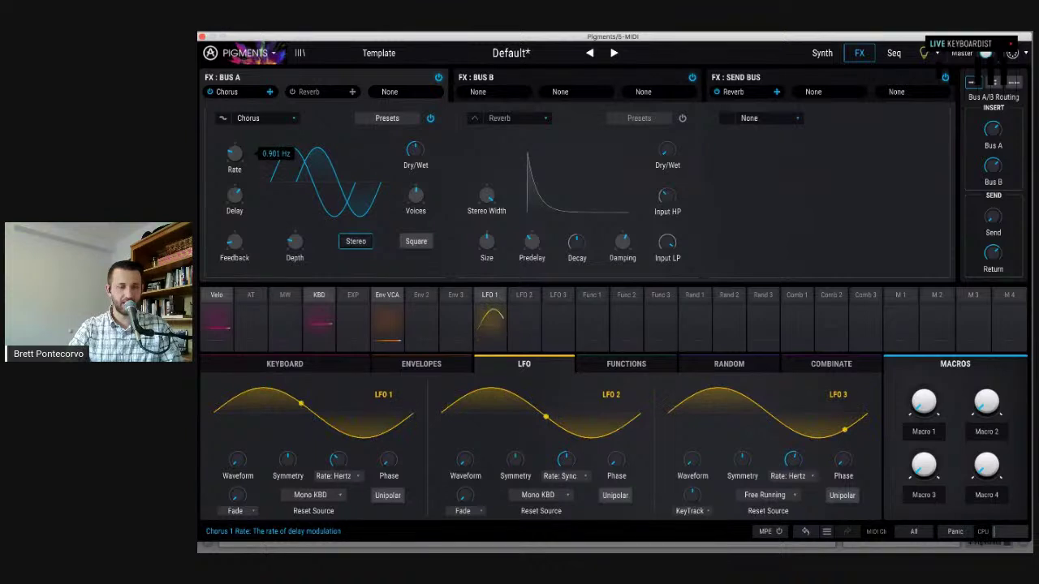
pyautogui.moveTo(236, 196)
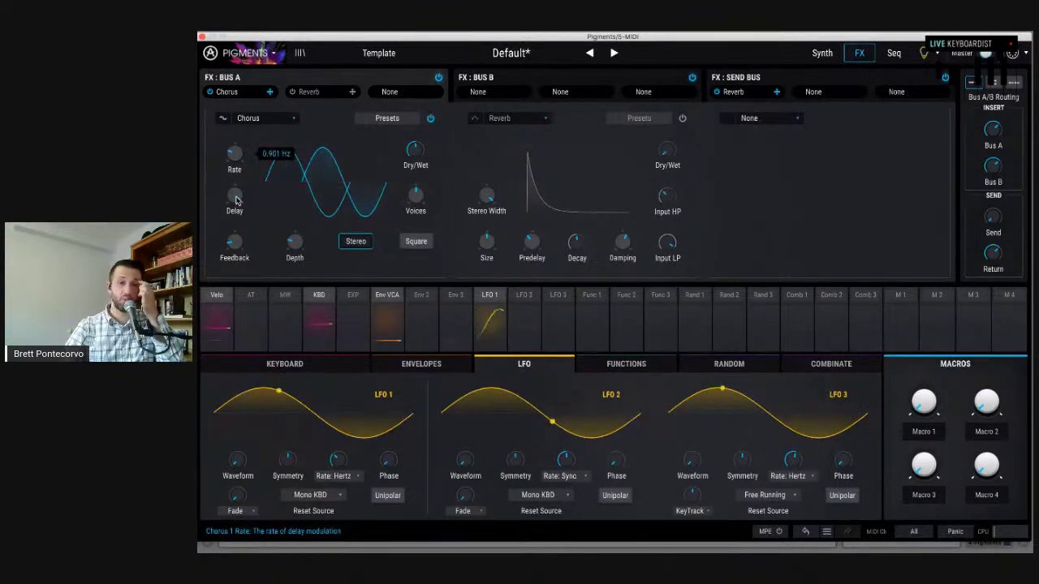
pyautogui.moveTo(234, 196)
pyautogui.mouseDown()
pyautogui.moveTo(235, 213)
pyautogui.moveTo(235, 193)
pyautogui.mouseUp()
# - Fine-tune the chorus depth, briefly bypassing the Chorus to compare the sound with and without it
pyautogui.moveTo(295, 243); pyautogui.dragTo(298, 248)
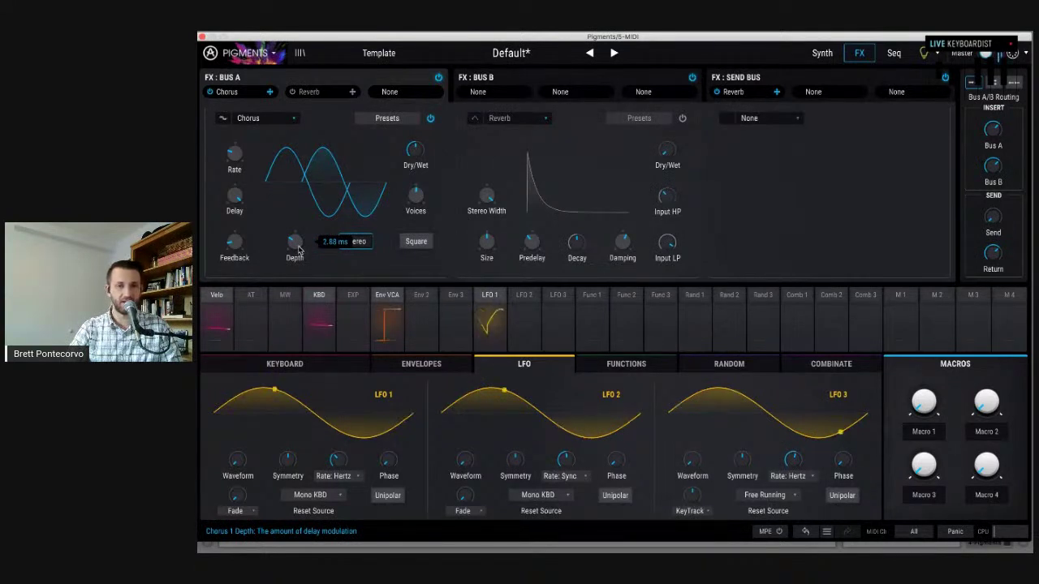
pyautogui.moveTo(298, 247); pyautogui.dragTo(298, 243)
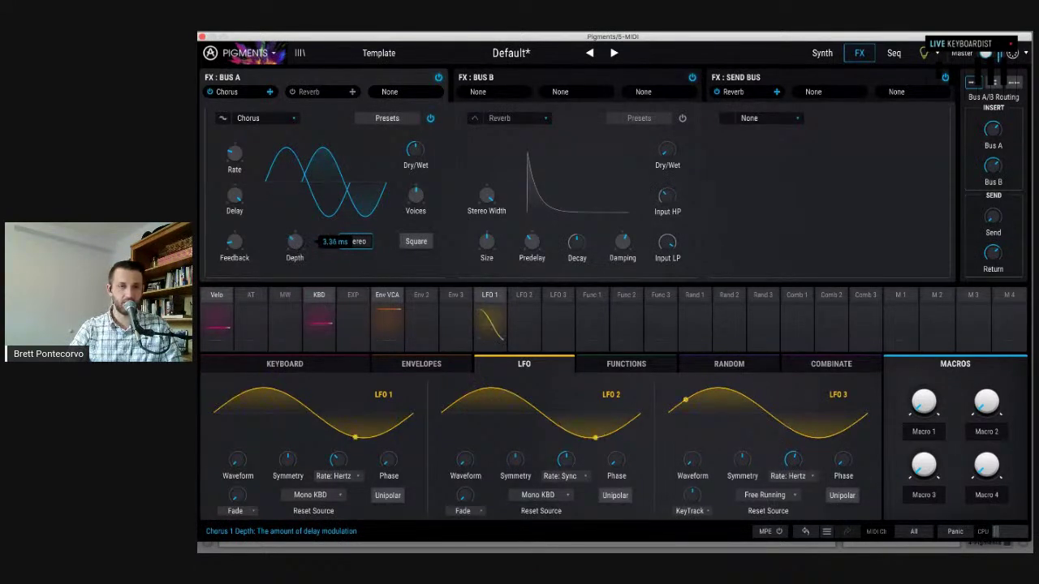
pyautogui.moveTo(296, 241); pyautogui.dragTo(295, 241)
pyautogui.click(430, 119)
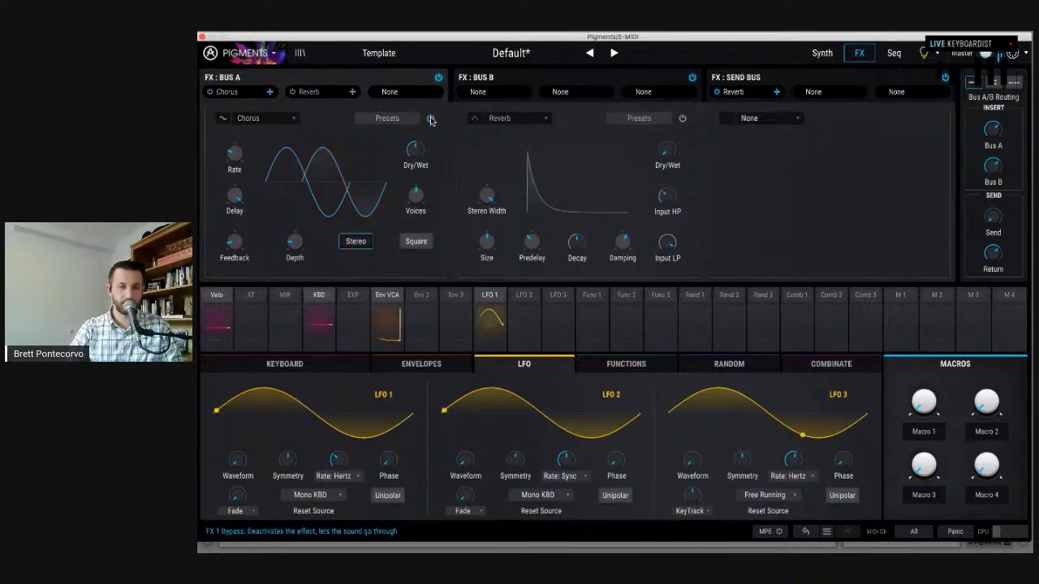
pyautogui.click(431, 118)
pyautogui.moveTo(297, 242); pyautogui.dragTo(297, 250)
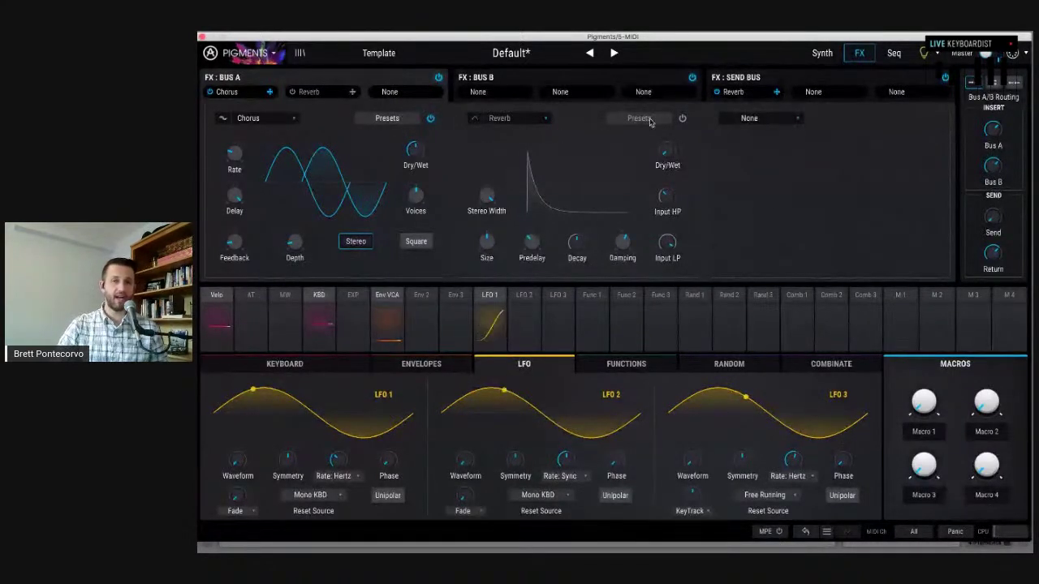
# - Turn Bus A's Reverb back on and increase its dry/wet mix, size and decay
pyautogui.click(682, 118)
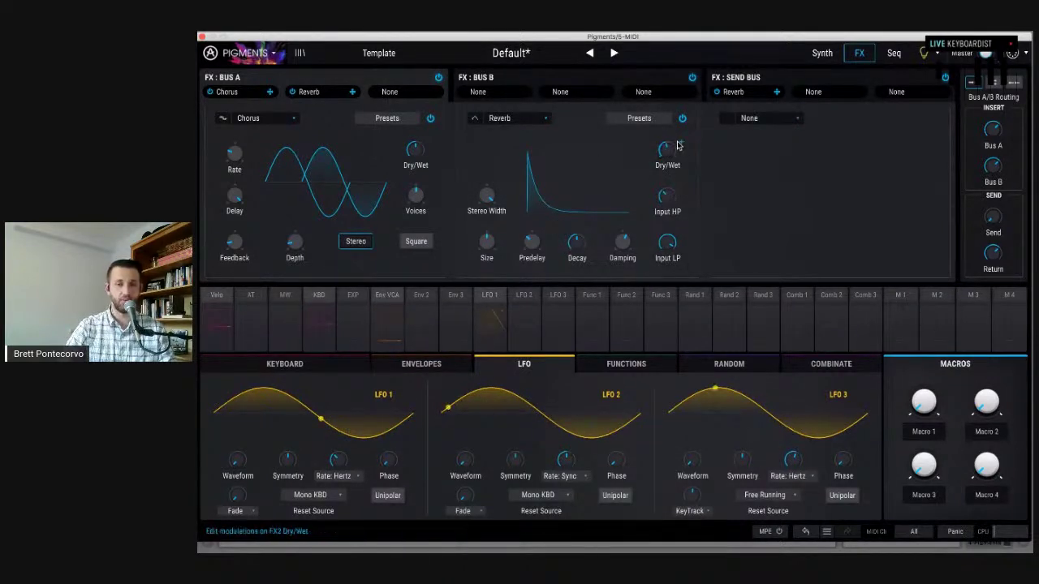
pyautogui.moveTo(487, 242); pyautogui.dragTo(488, 253)
pyautogui.moveTo(577, 242)
pyautogui.mouseDown()
pyautogui.moveTo(576, 231)
pyautogui.moveTo(581, 250)
pyautogui.mouseUp()
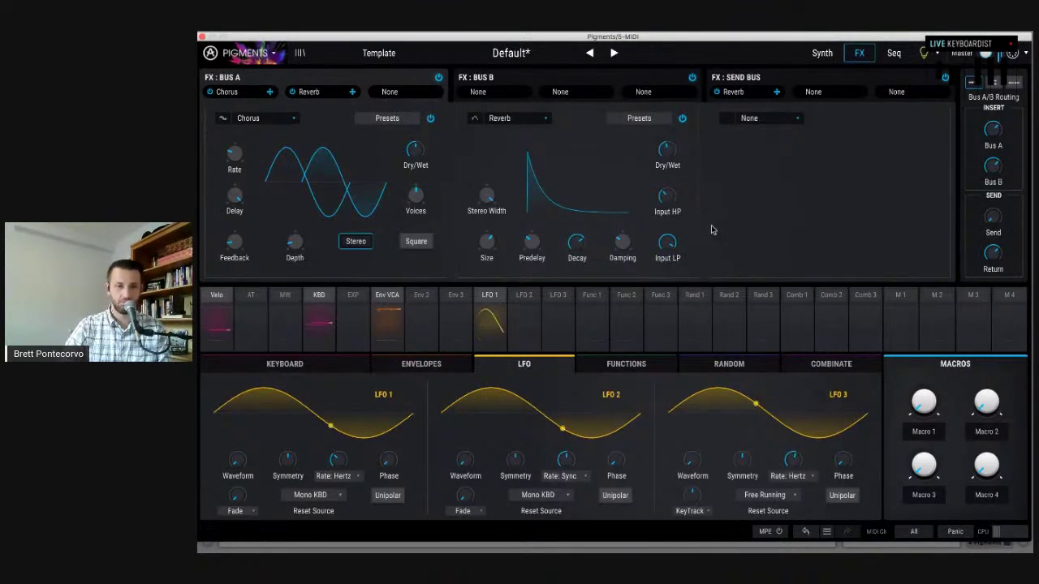
# - Close the synth window and add a second Pigments instance on a new track in the Live set
pyautogui.click(824, 55)
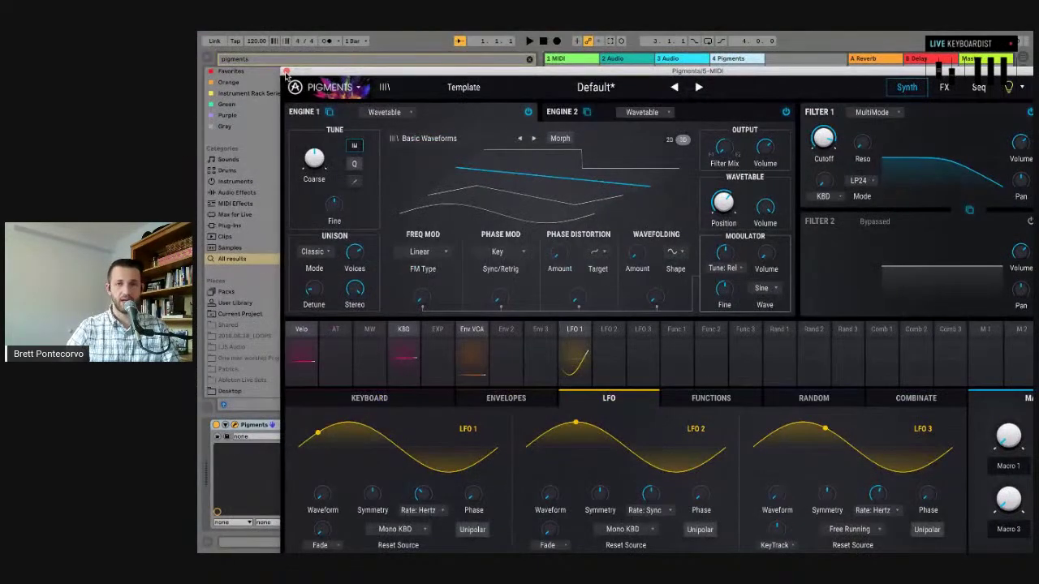
pyautogui.click(285, 72)
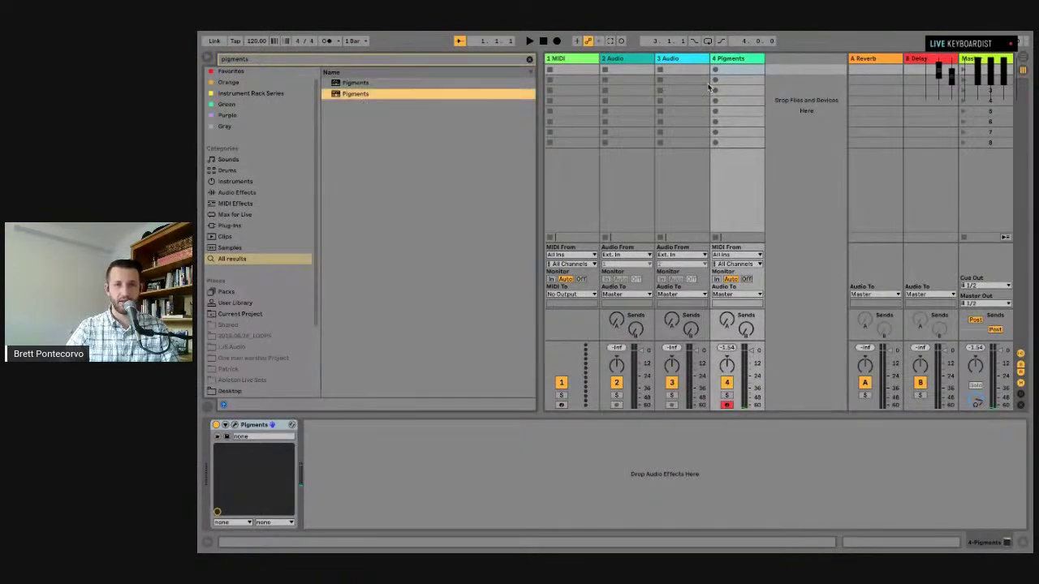
pyautogui.moveTo(342, 97); pyautogui.dragTo(775, 69)
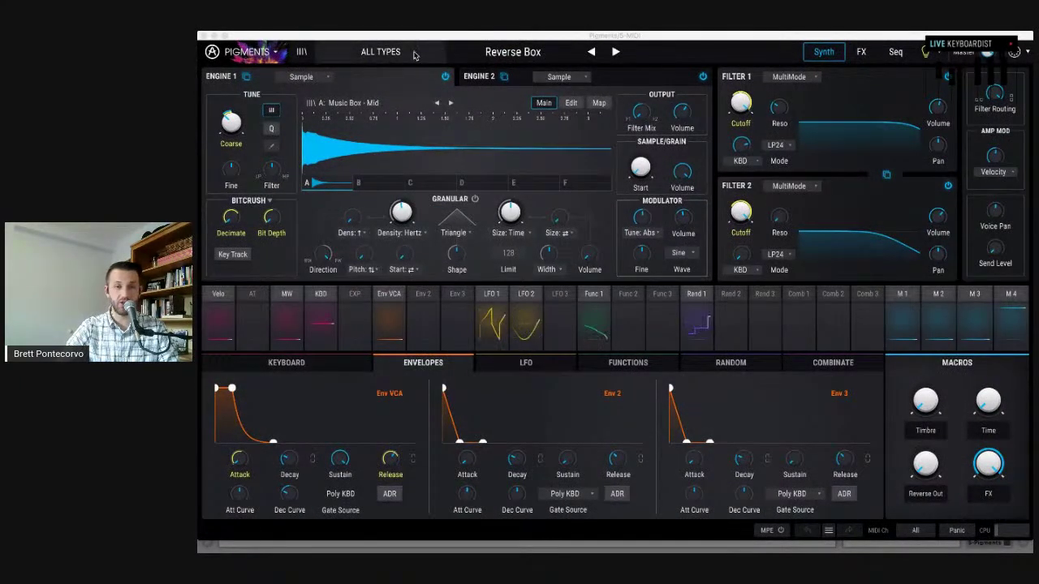
# - Load the Default preset from the Template category in the new instance
pyautogui.click(381, 51)
pyautogui.moveTo(390, 279)
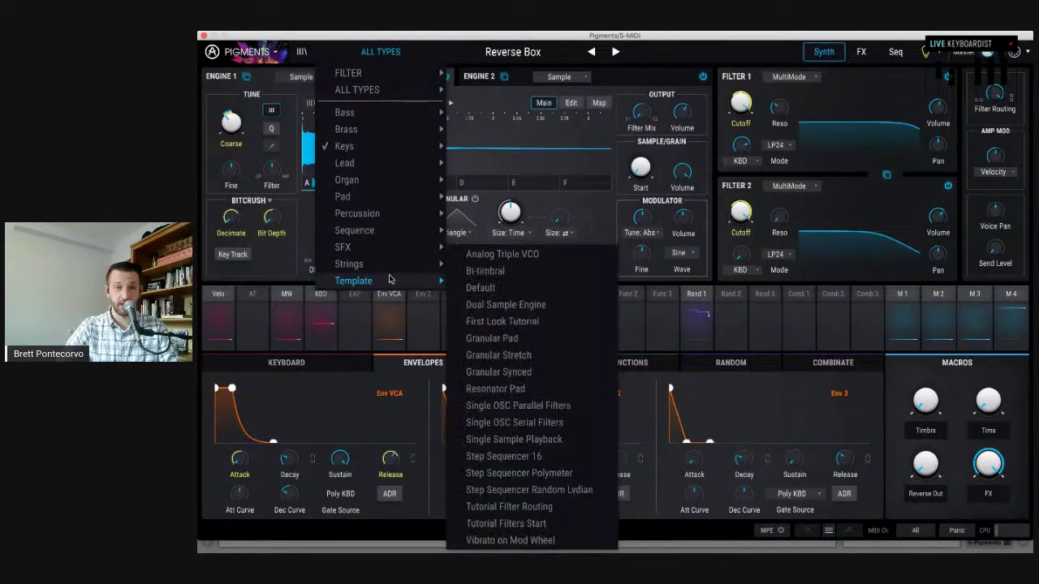
pyautogui.click(484, 287)
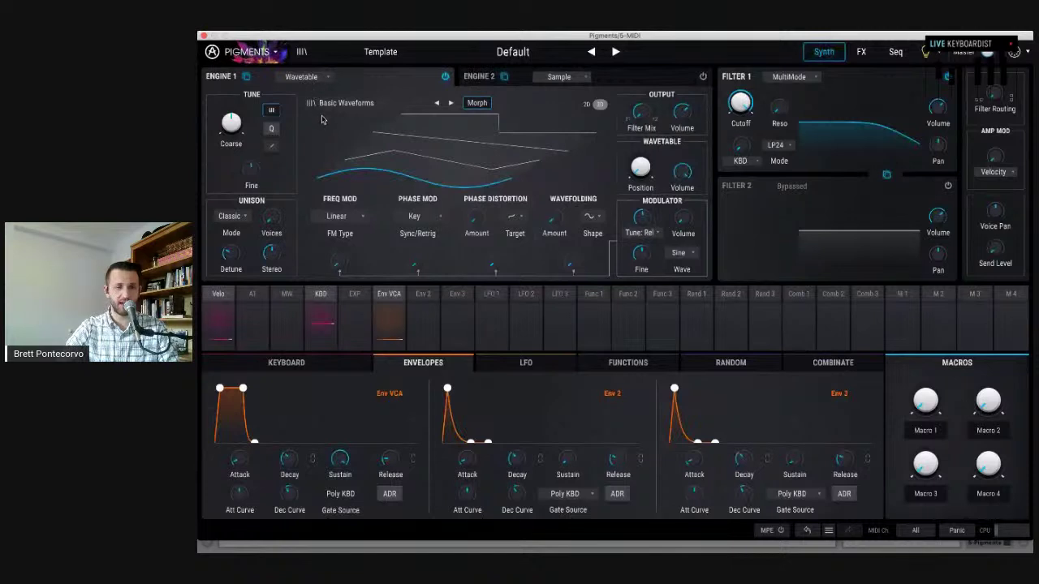
# - Set Engine 1's type to Analog and Engine 2's type to Wavetable
pyautogui.click(326, 77)
pyautogui.click(246, 114)
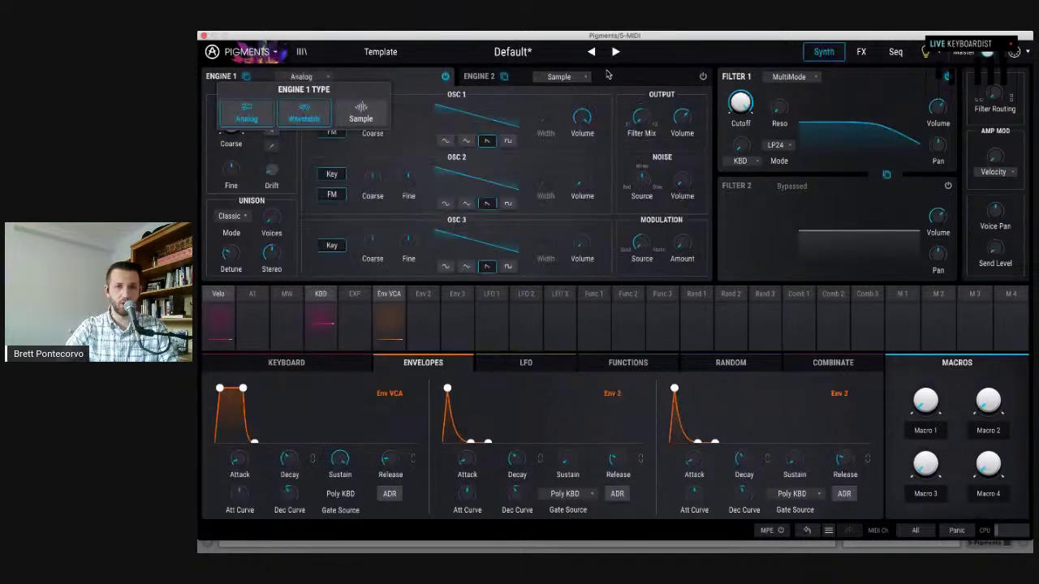
pyautogui.click(611, 75)
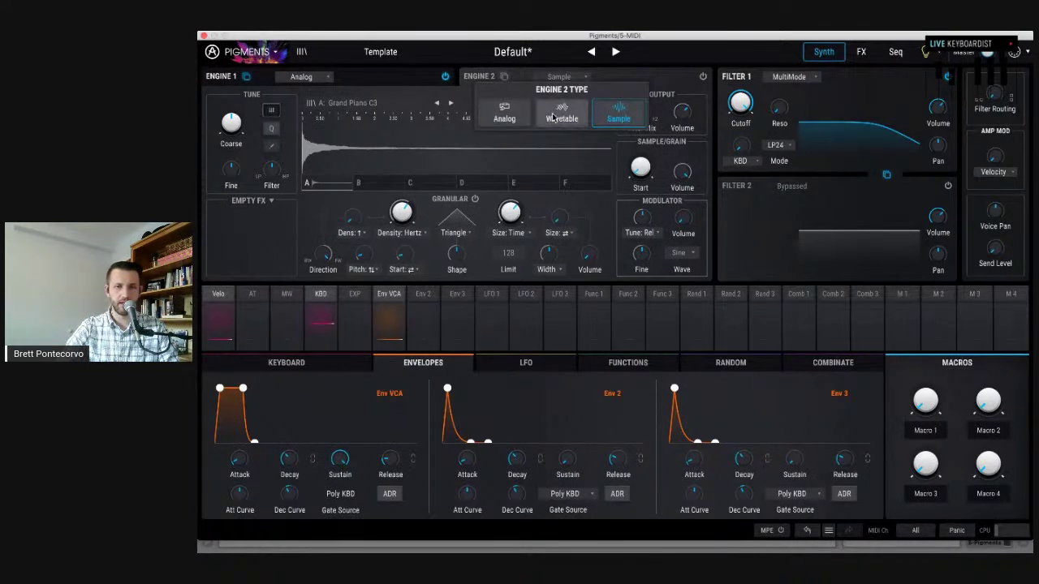
pyautogui.click(560, 114)
# - Raise the volumes of oscillators 2 and 3 in Engine 1
pyautogui.click(346, 81)
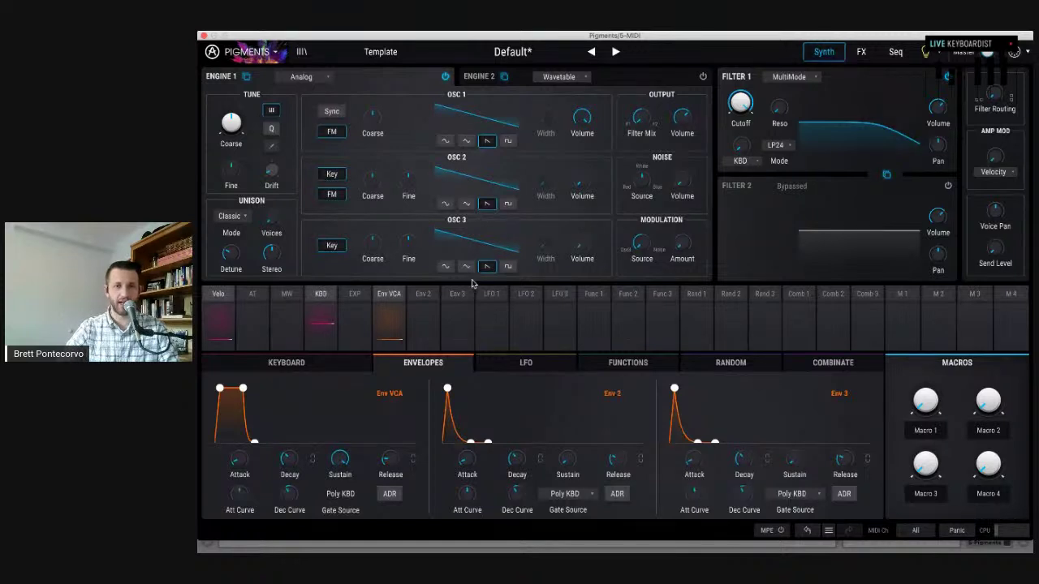
pyautogui.moveTo(596, 173)
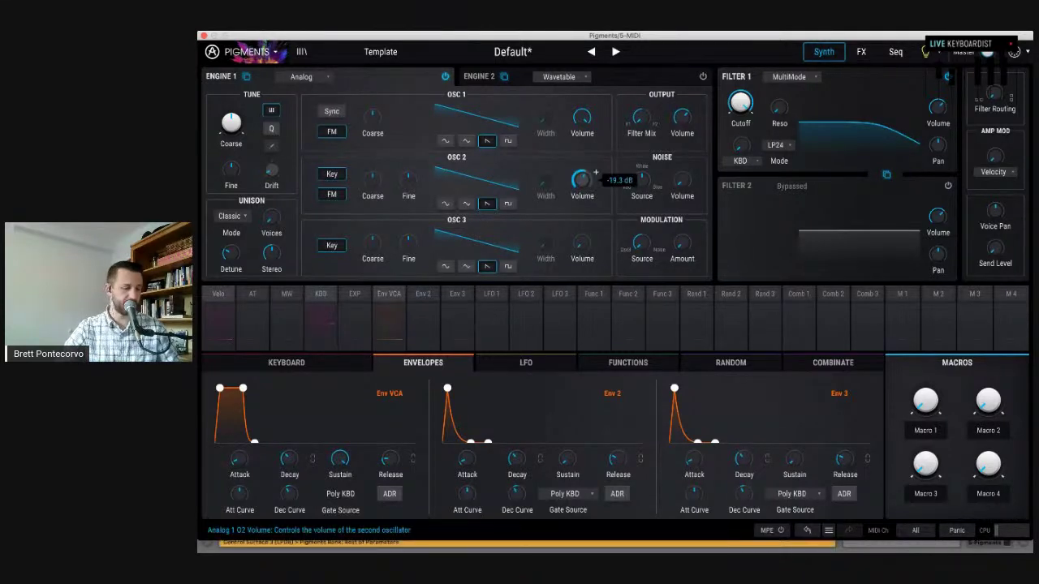
pyautogui.moveTo(595, 238); pyautogui.dragTo(595, 237)
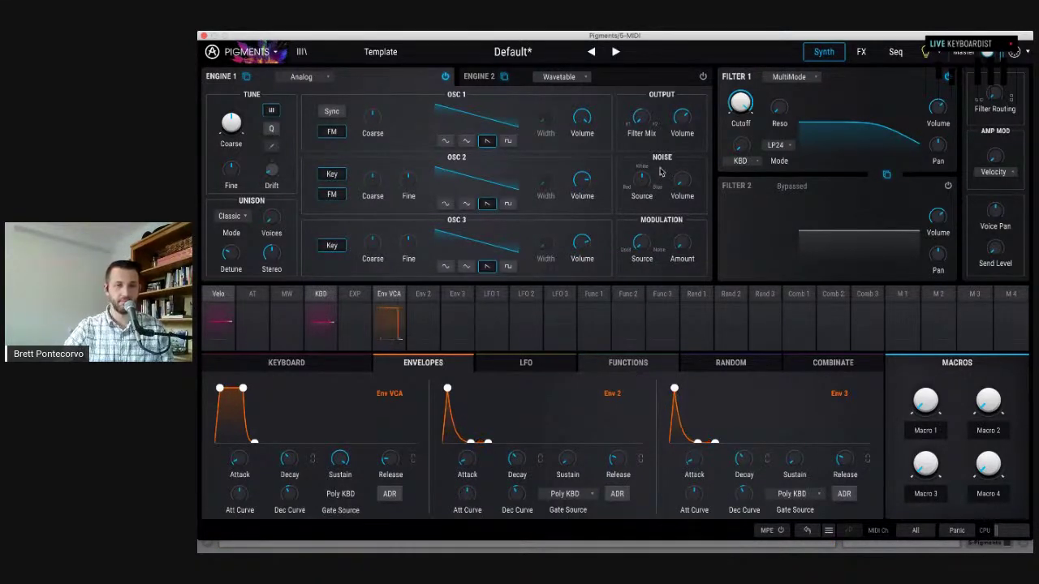
# - Turn on Engine 2 and move its wavetable position to the sawtooth waveform
pyautogui.click(626, 84)
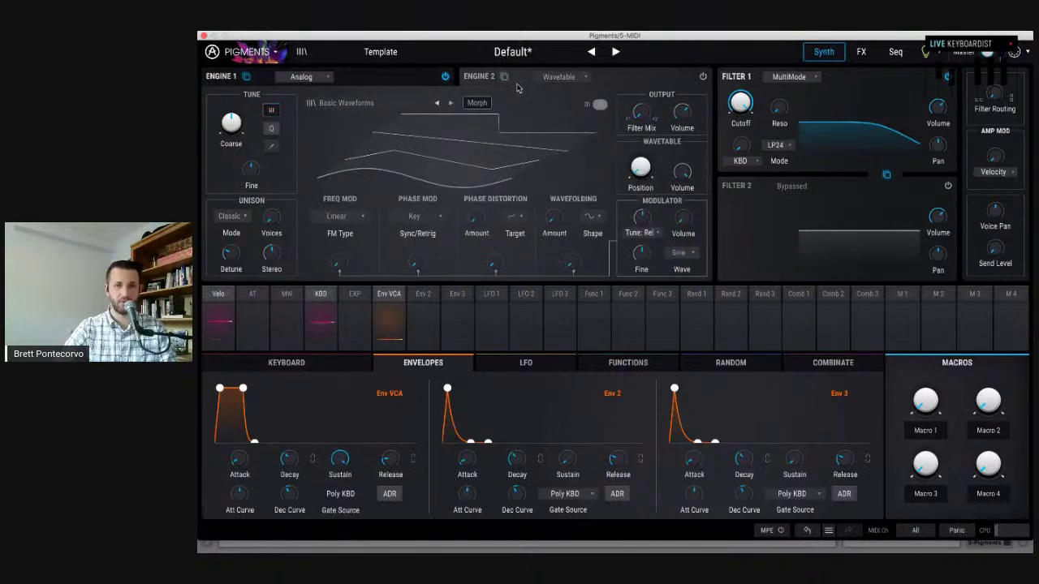
pyautogui.click(704, 77)
pyautogui.moveTo(640, 167); pyautogui.dragTo(658, 154)
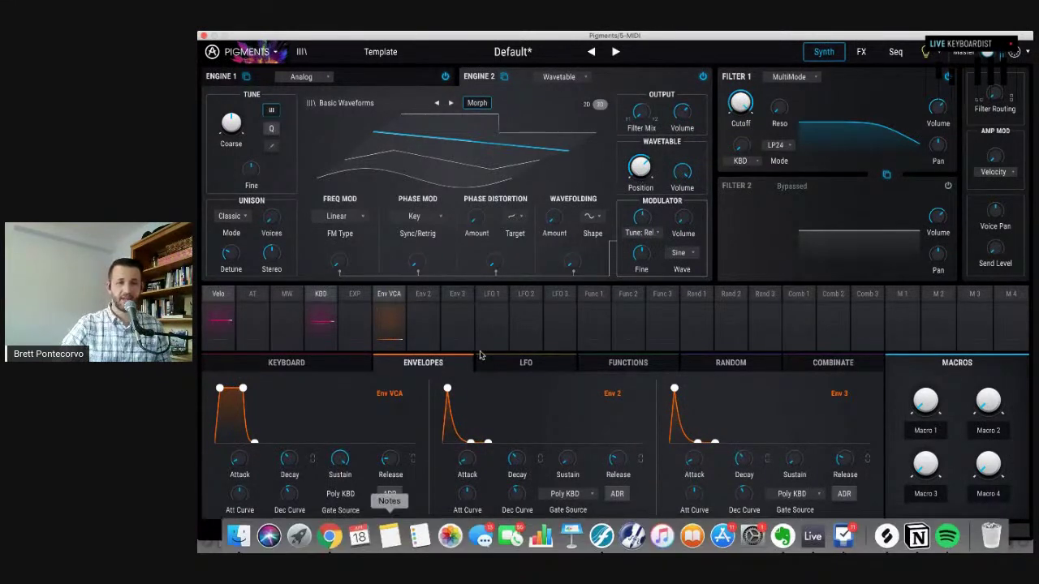
# - Route Env 2 to Engine 1's fine tuning with a modulation amount of -0.26
pyautogui.click(349, 77)
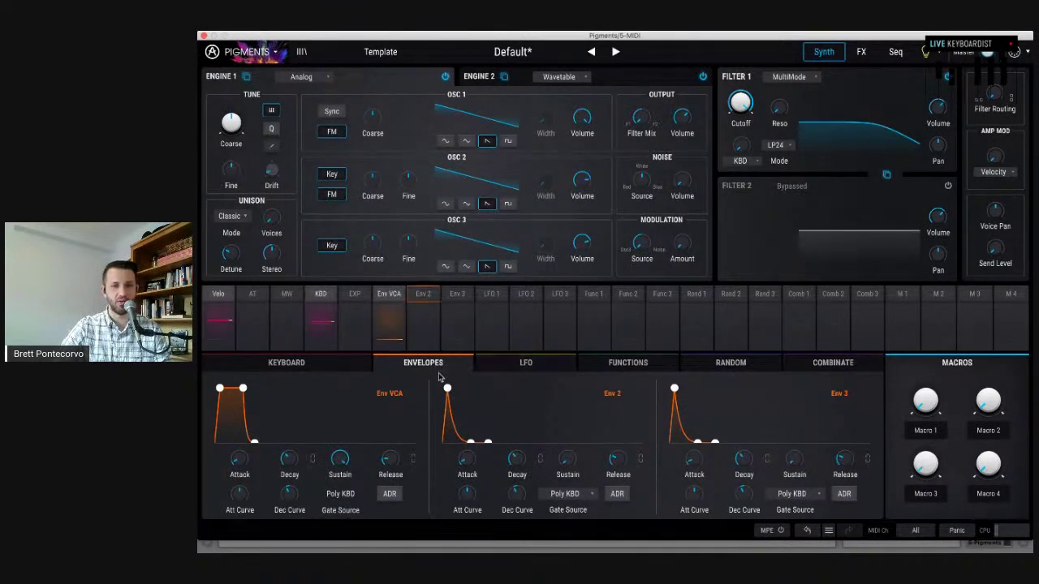
pyautogui.click(423, 295)
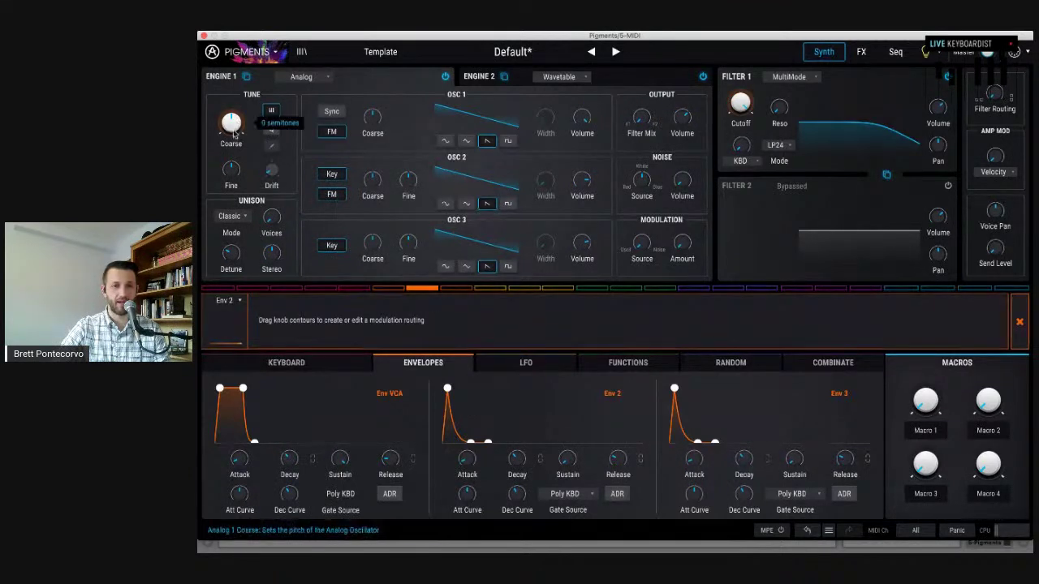
pyautogui.moveTo(231, 165); pyautogui.dragTo(231, 176)
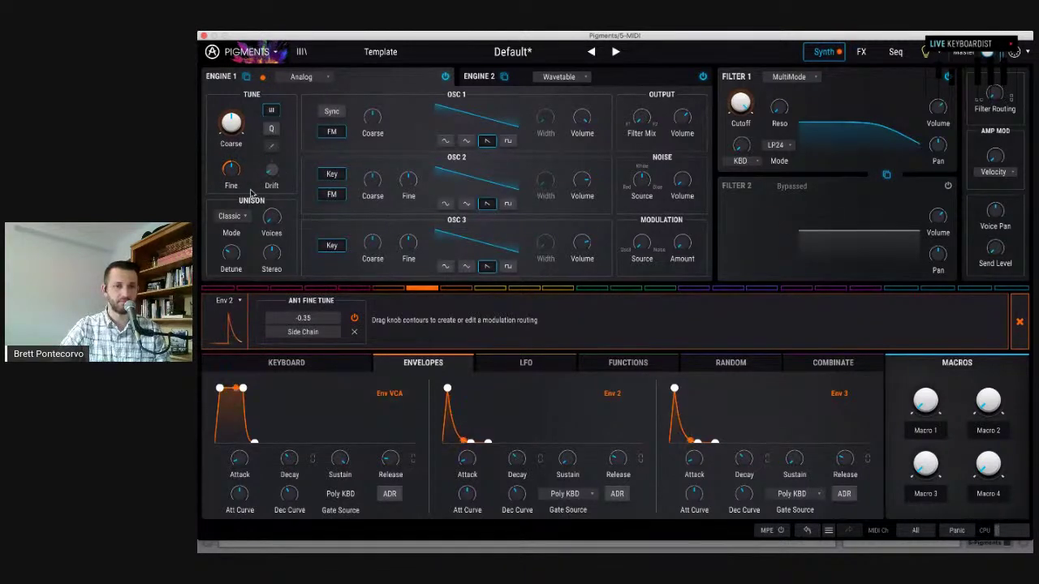
pyautogui.moveTo(231, 159)
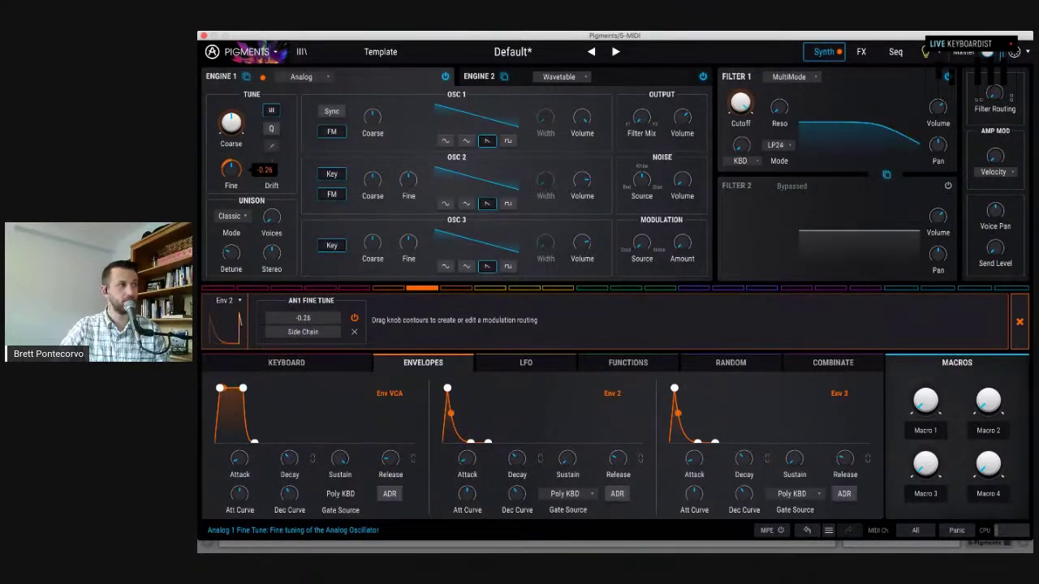
pyautogui.moveTo(231, 168); pyautogui.dragTo(232, 165)
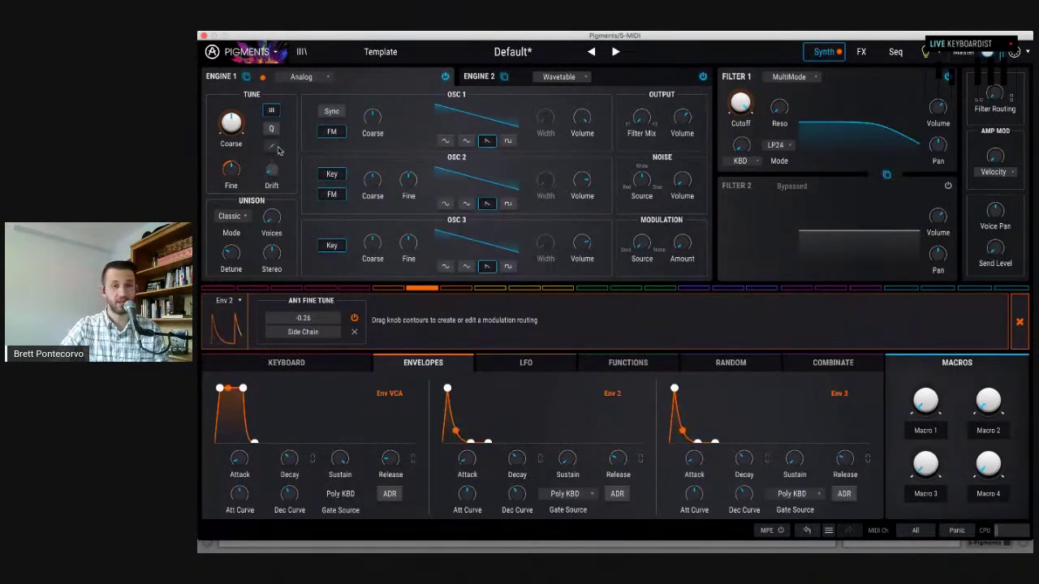
# - Route Env 2 to Engine 2's fine tuning with a modulation amount of 0.21
pyautogui.click(505, 77)
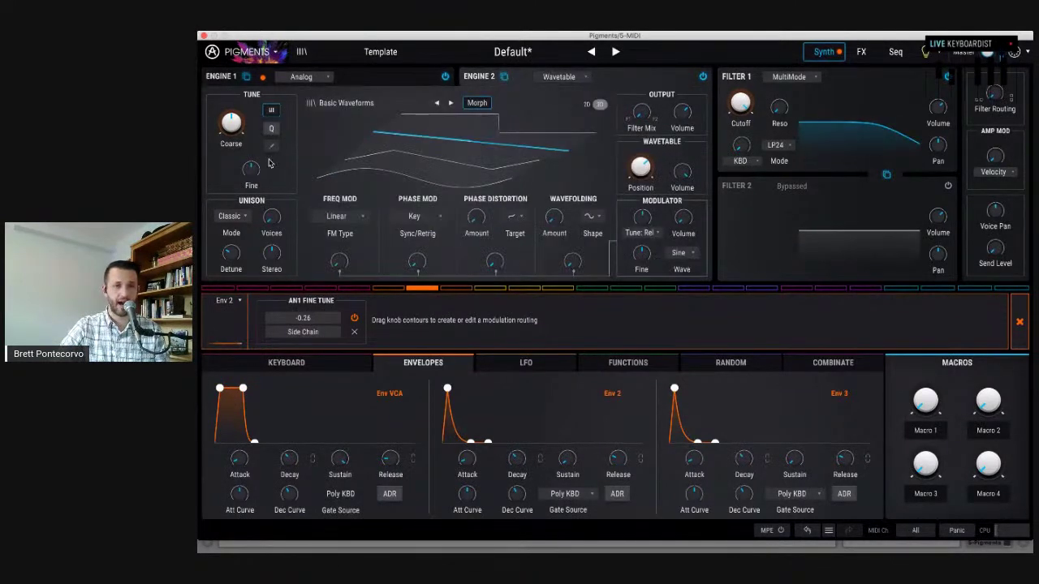
pyautogui.moveTo(251, 168); pyautogui.dragTo(251, 167)
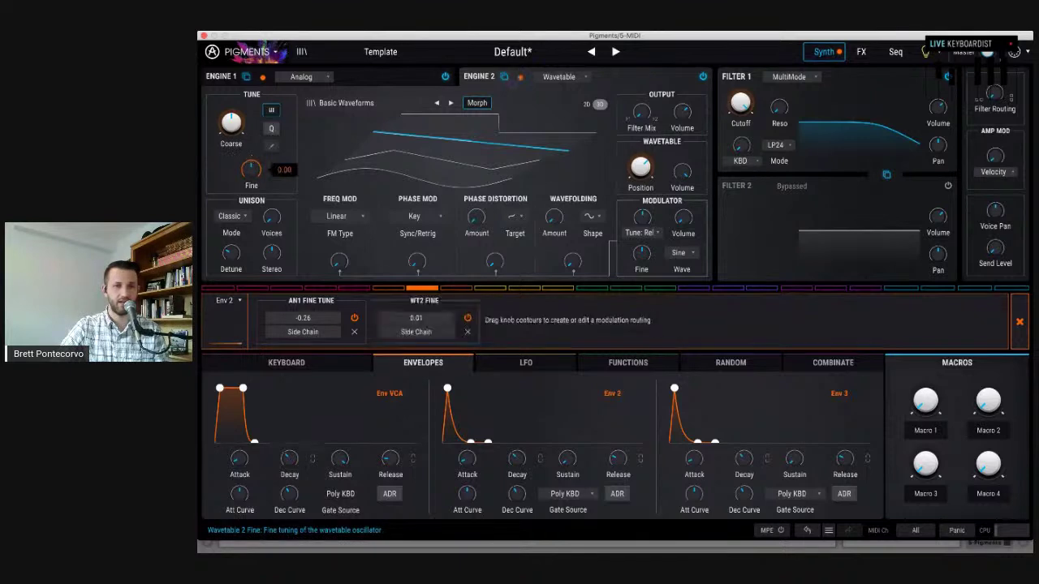
pyautogui.moveTo(251, 166); pyautogui.dragTo(251, 165)
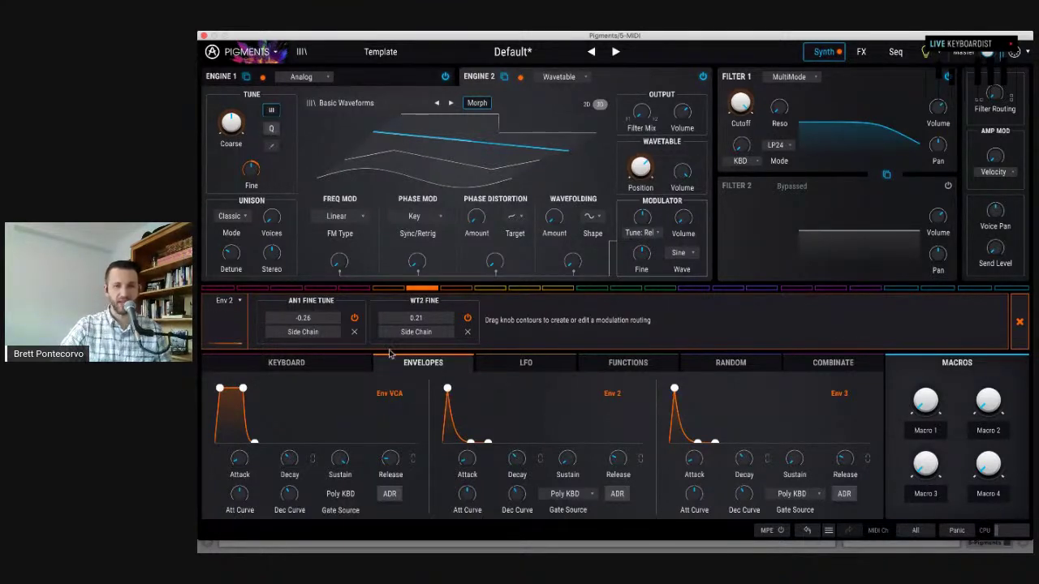
# - Switch LFO 1's rate type to Hertz and slow its rate down
pyautogui.click(498, 292)
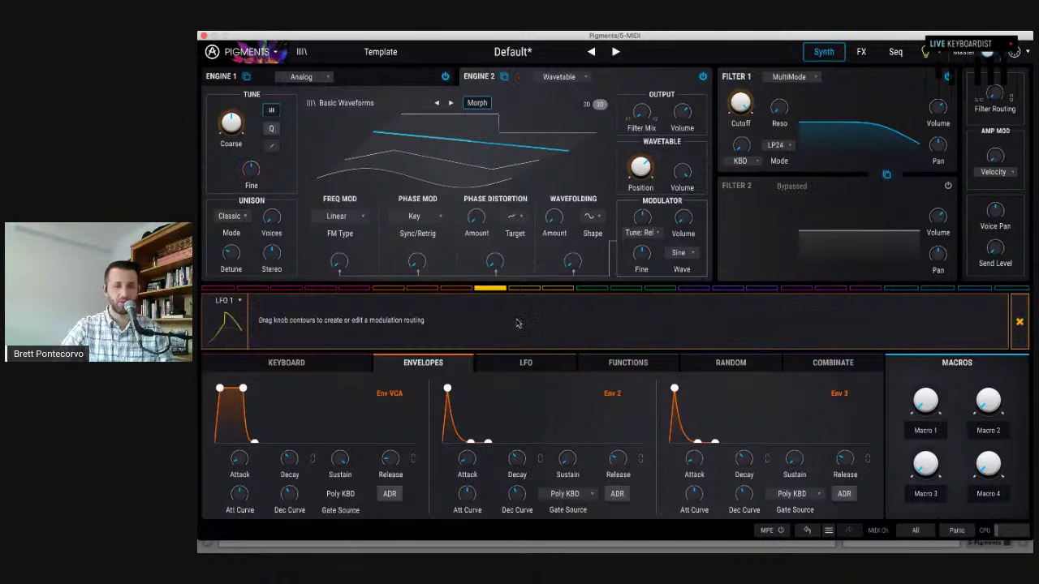
pyautogui.click(398, 76)
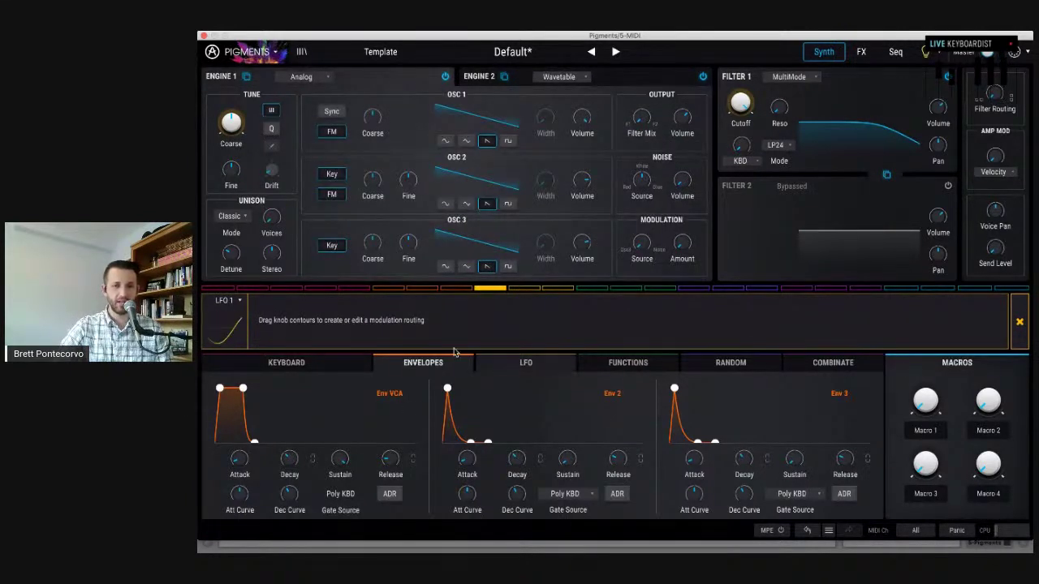
pyautogui.click(514, 365)
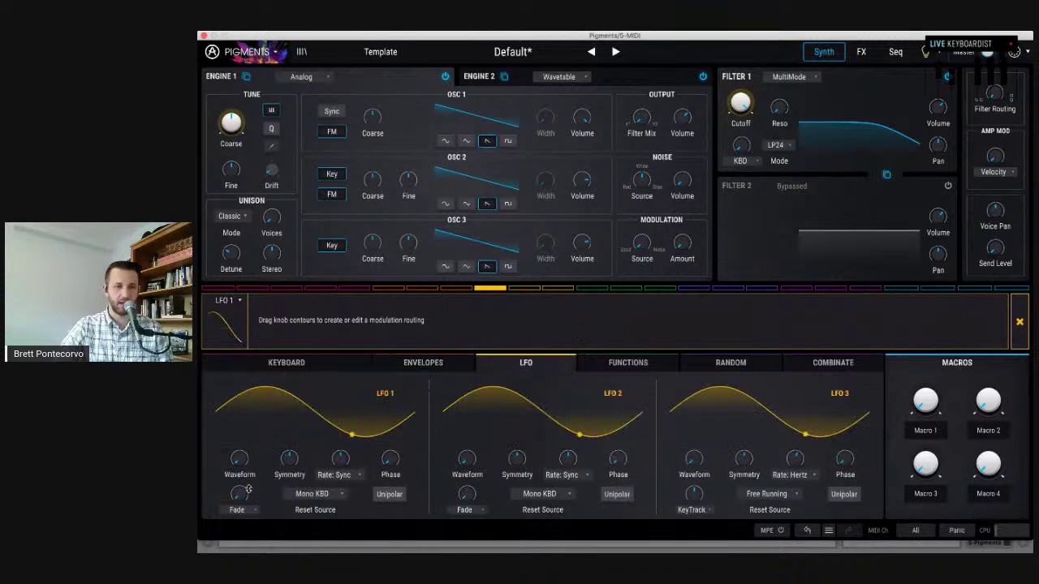
pyautogui.click(359, 477)
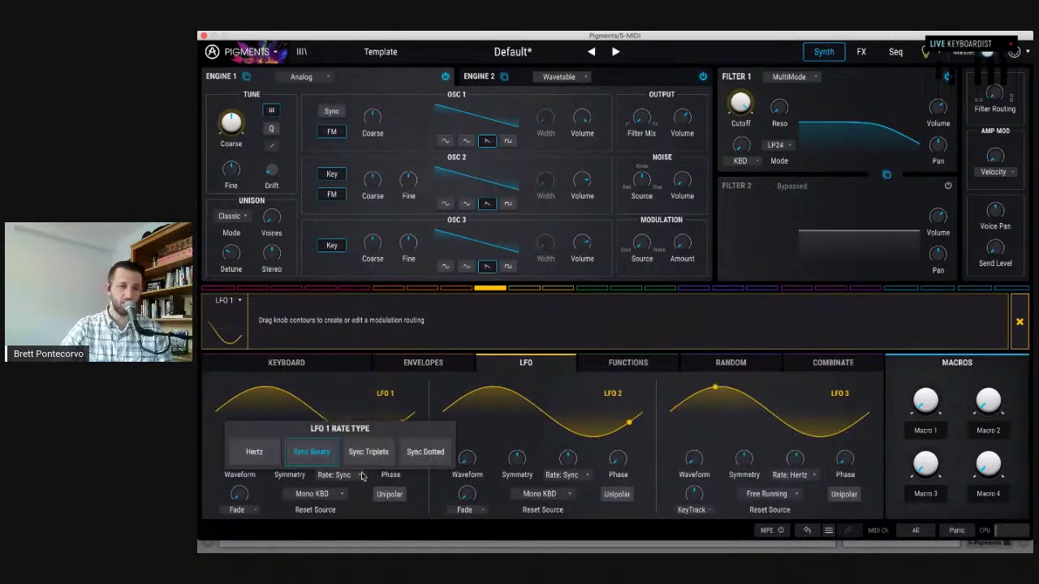
pyautogui.click(263, 457)
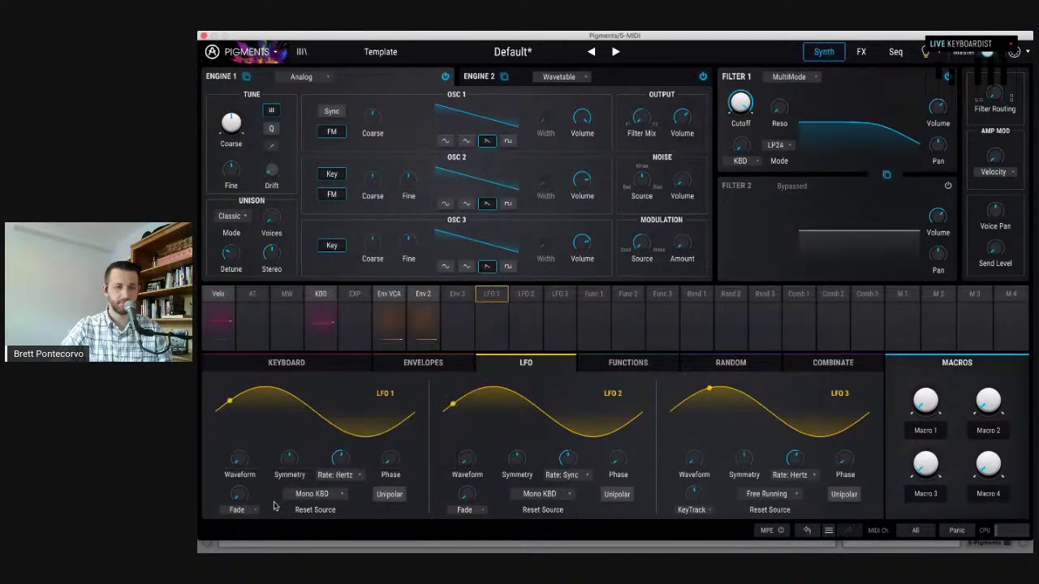
pyautogui.moveTo(360, 452)
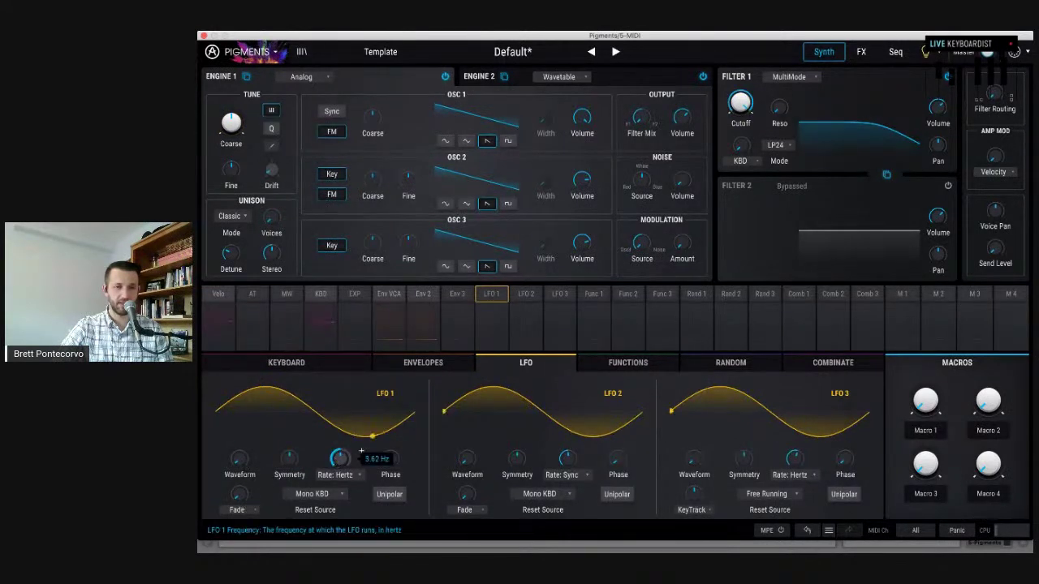
pyautogui.scroll(-5, 361, 451)
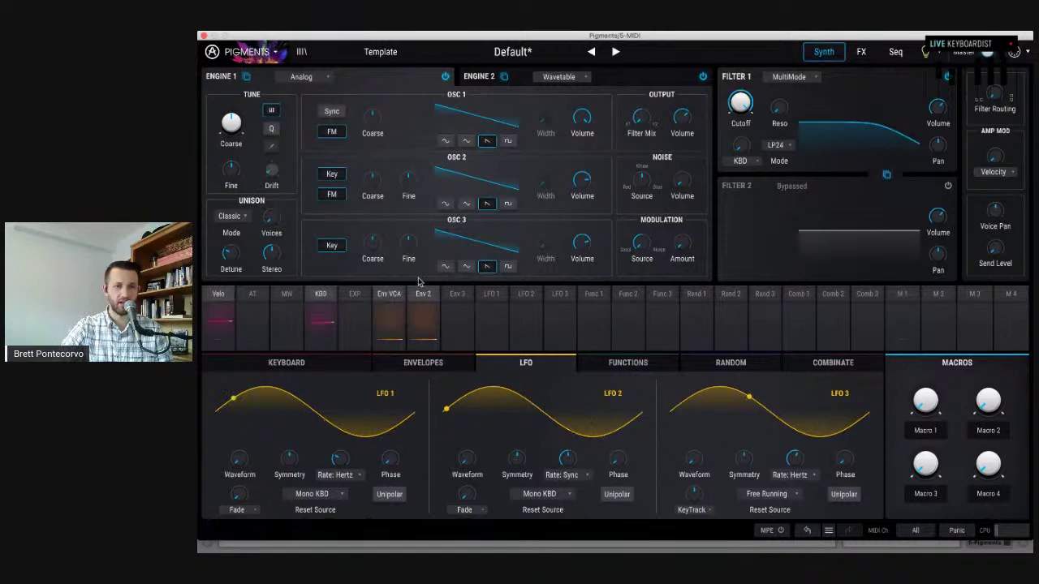
# - Route LFO 1 to Engine 1's fine tuning with an amount of 0.07 and to Engine 2's with an amount of -0.03
pyautogui.click(491, 303)
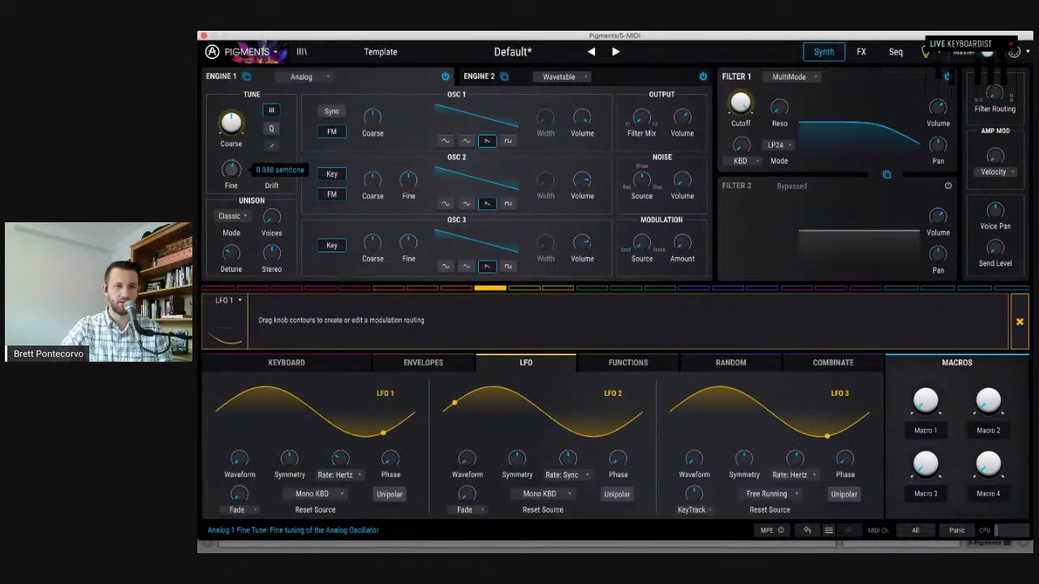
pyautogui.click(232, 168)
pyautogui.moveTo(231, 168); pyautogui.dragTo(232, 165)
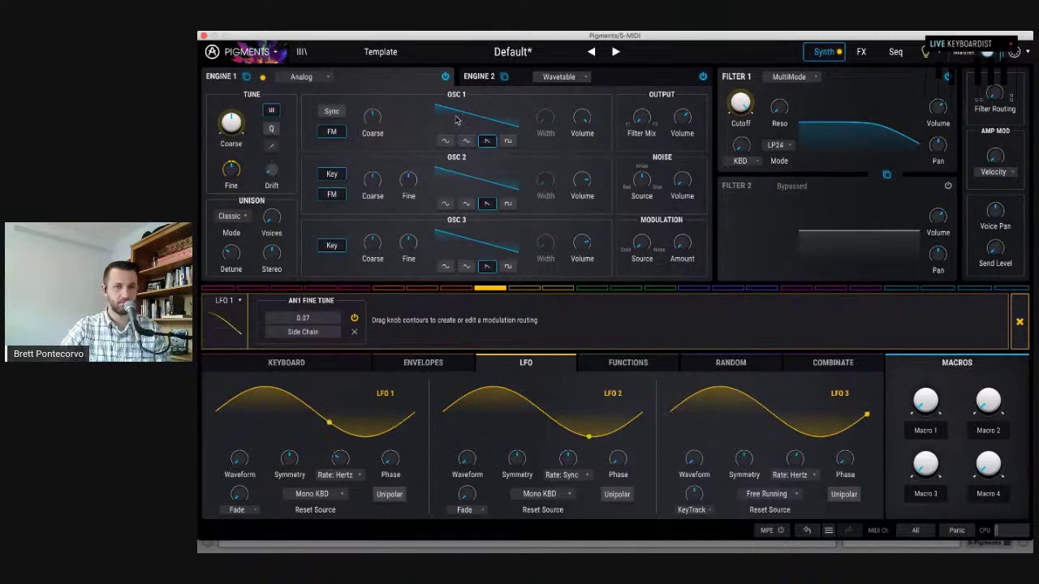
pyautogui.click(604, 84)
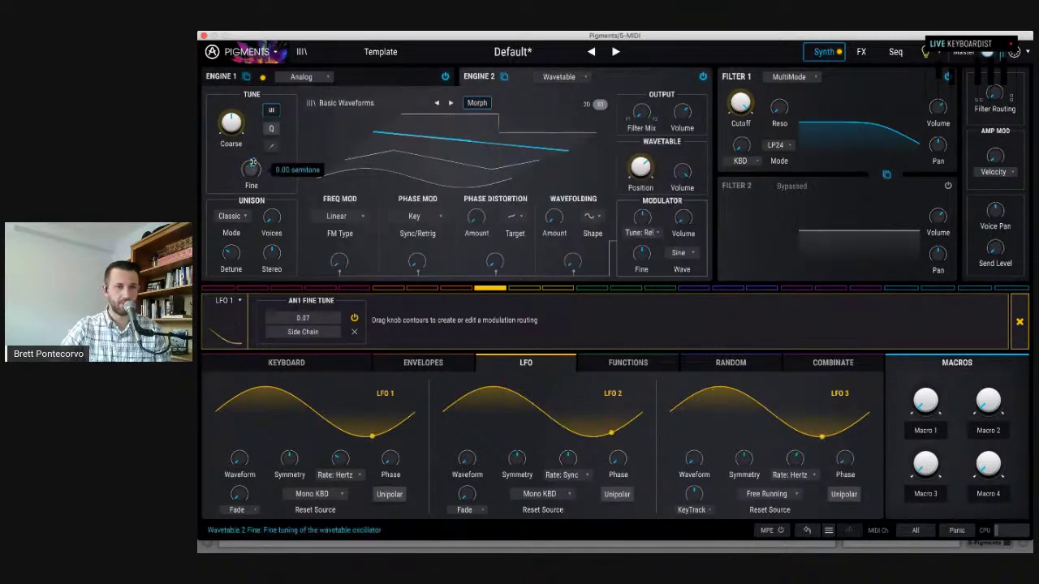
pyautogui.moveTo(251, 168); pyautogui.dragTo(251, 171)
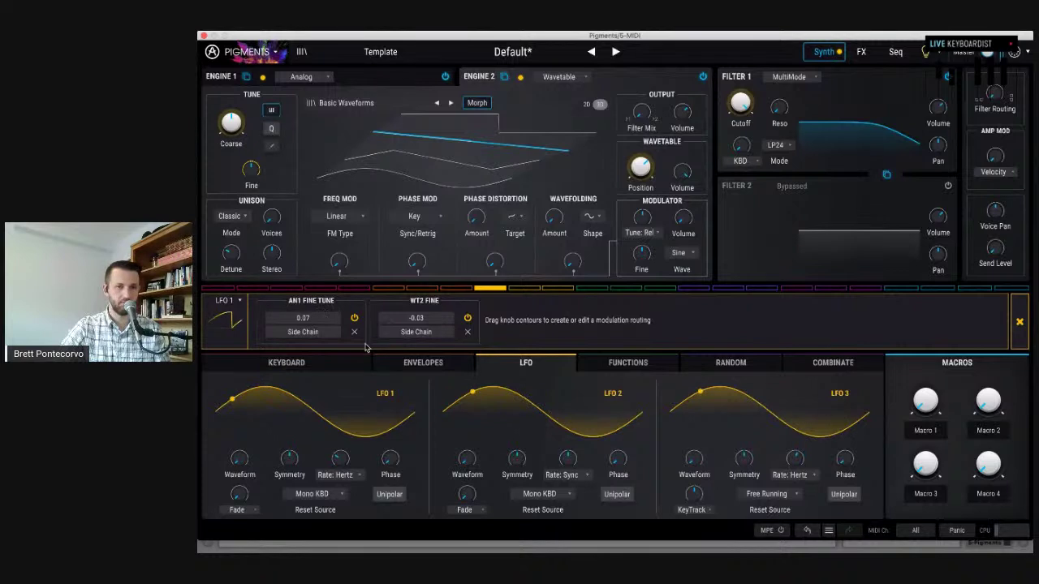
pyautogui.click(1020, 325)
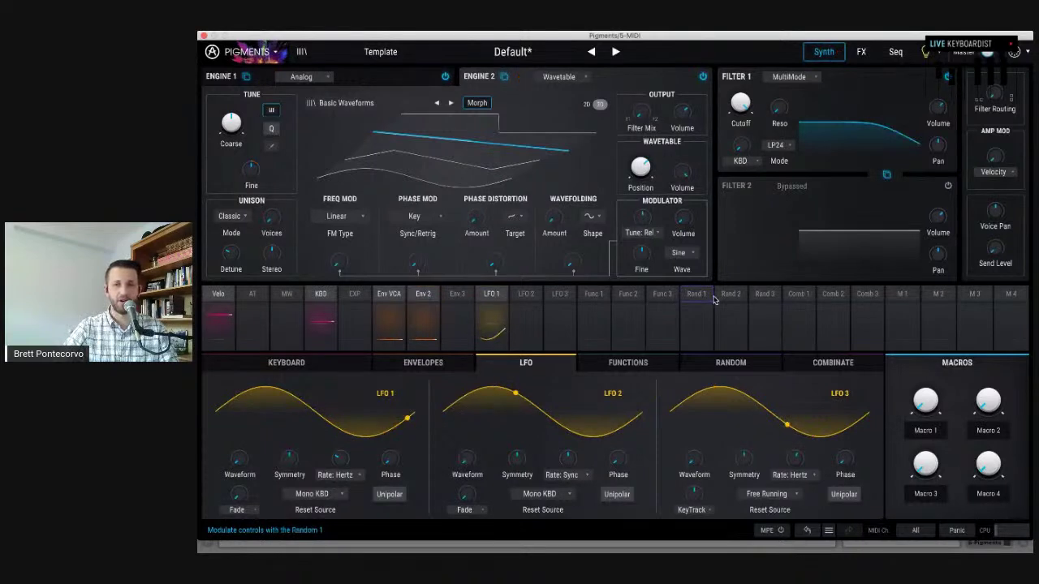
# - Set Function 1 to bipolar with the One play mode, and move its peak point to time 0.063 at level 1.00
pyautogui.click(604, 299)
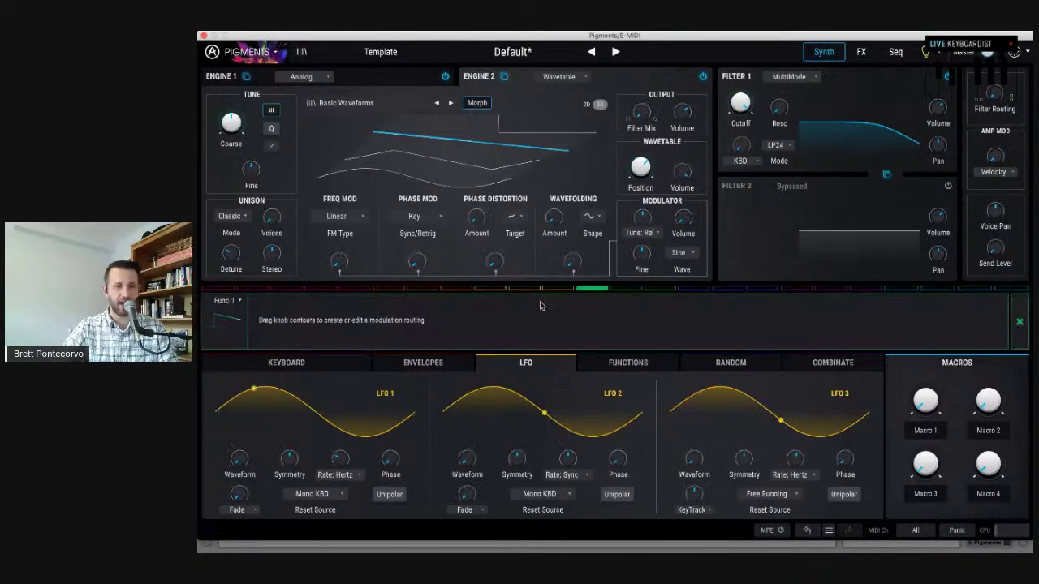
pyautogui.click(638, 365)
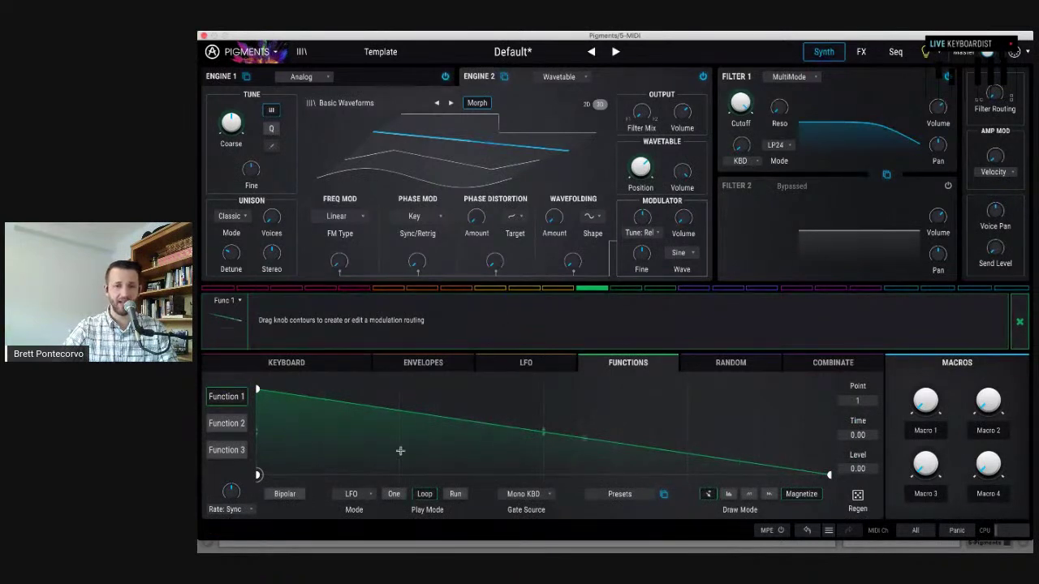
pyautogui.click(362, 495)
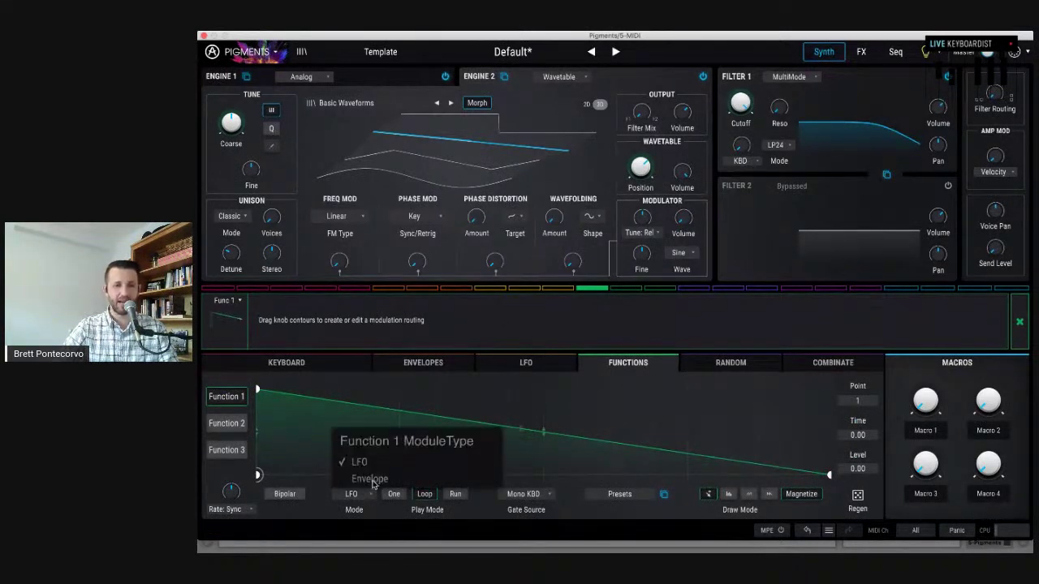
pyautogui.click(336, 496)
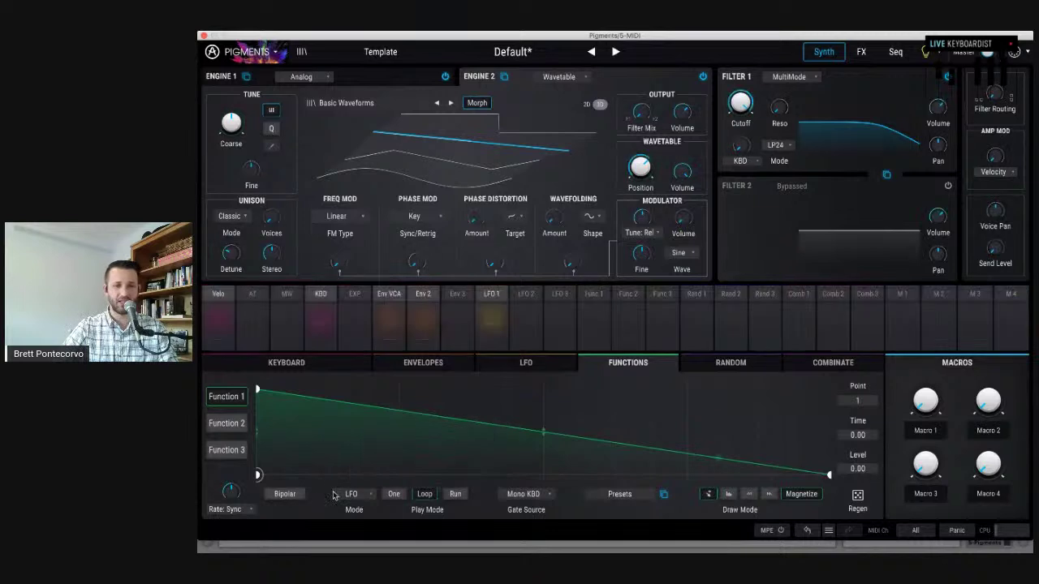
pyautogui.click(394, 494)
pyautogui.click(284, 494)
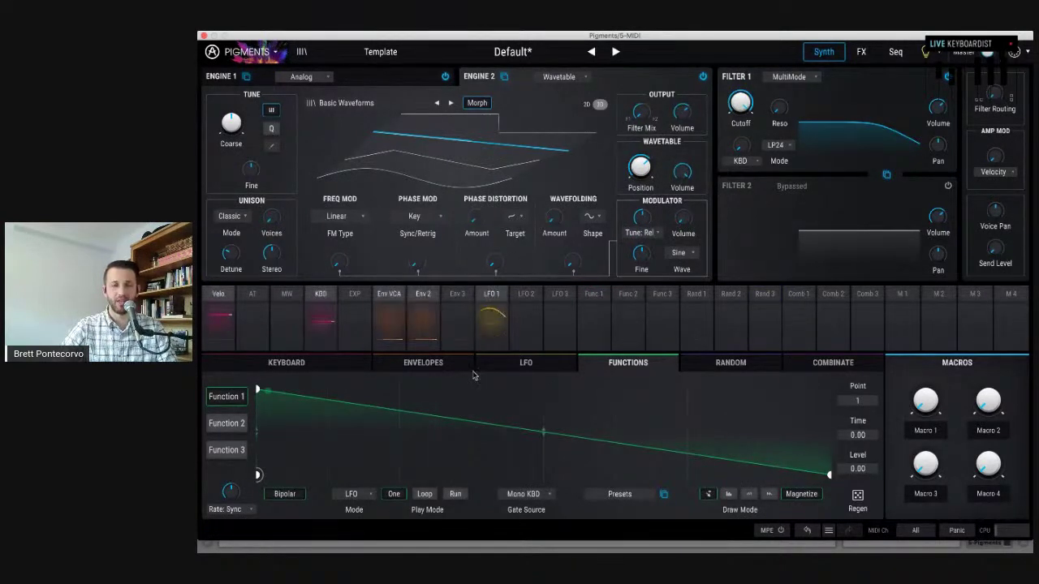
pyautogui.click(259, 390)
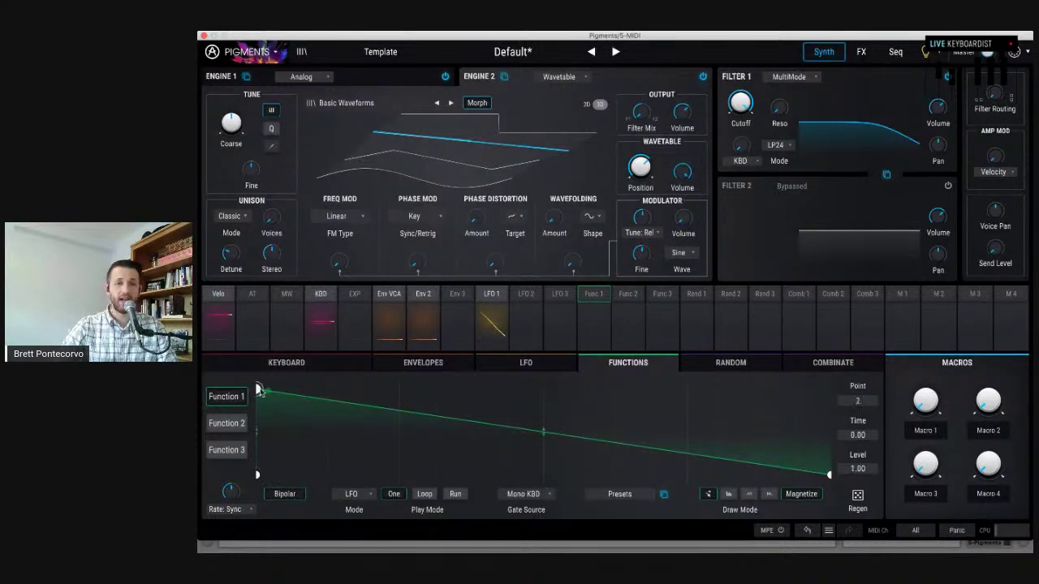
pyautogui.moveTo(259, 391); pyautogui.dragTo(291, 390)
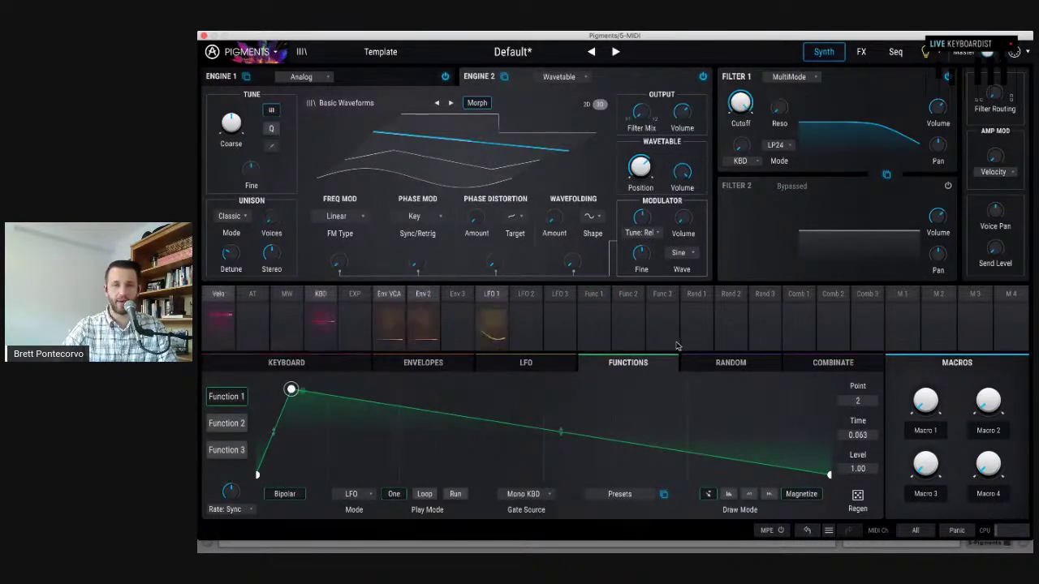
# - Route Function 1 to Filter 1's cutoff with a modulation amount of 1.00
pyautogui.click(593, 300)
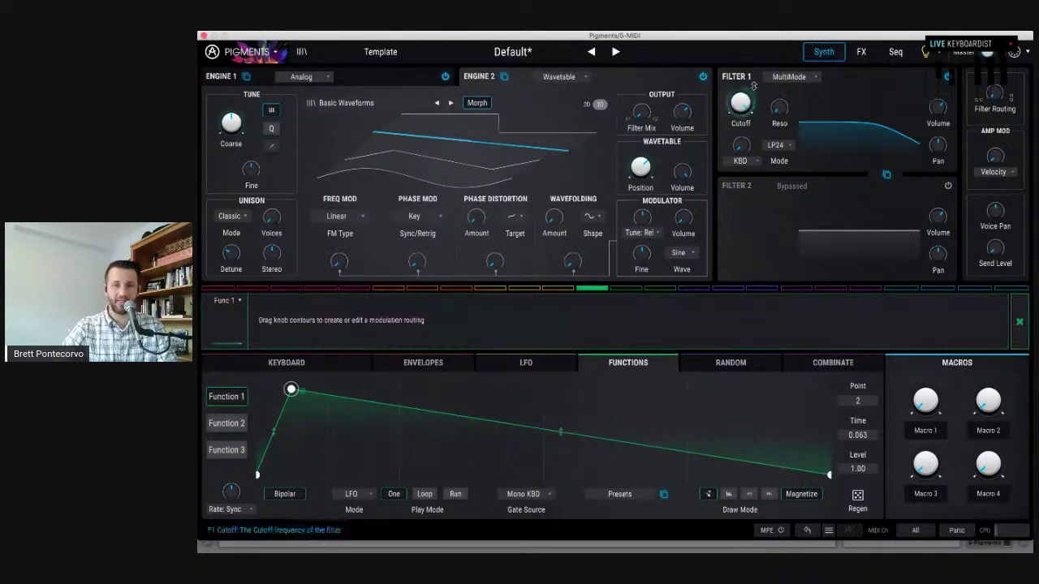
pyautogui.moveTo(741, 93)
pyautogui.moveTo(741, 92); pyautogui.dragTo(742, 95)
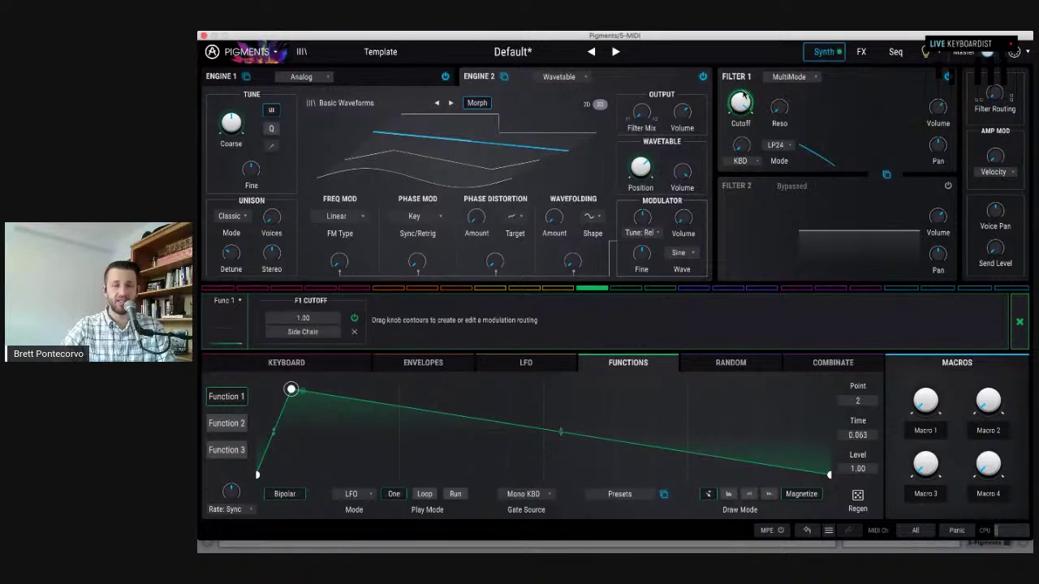
# - Move Function 1's peak point to time 0.049 and lower its rate with the Sync Binary rate type
pyautogui.moveTo(315, 388); pyautogui.dragTo(292, 388)
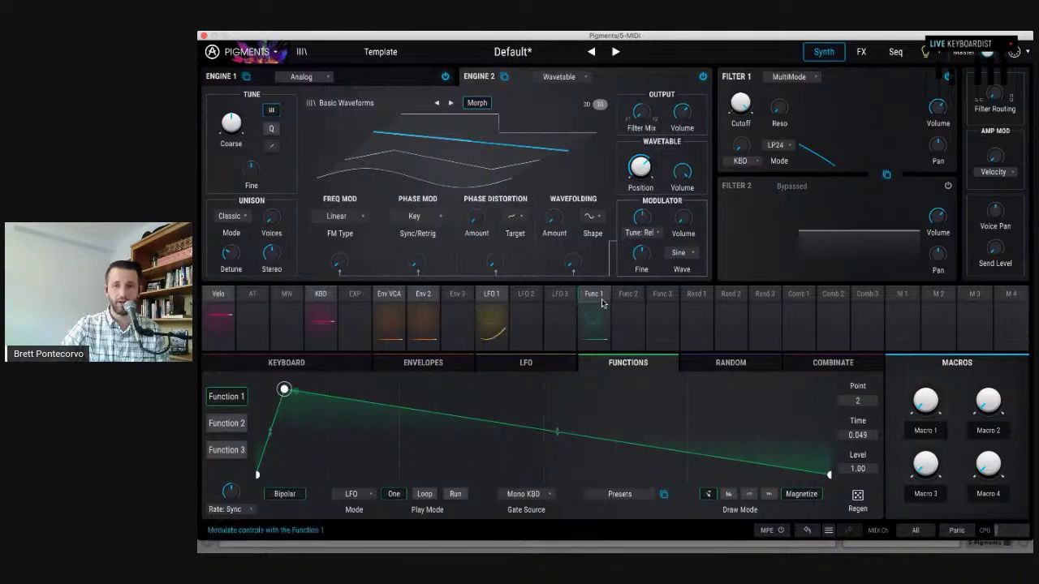
pyautogui.moveTo(751, 100)
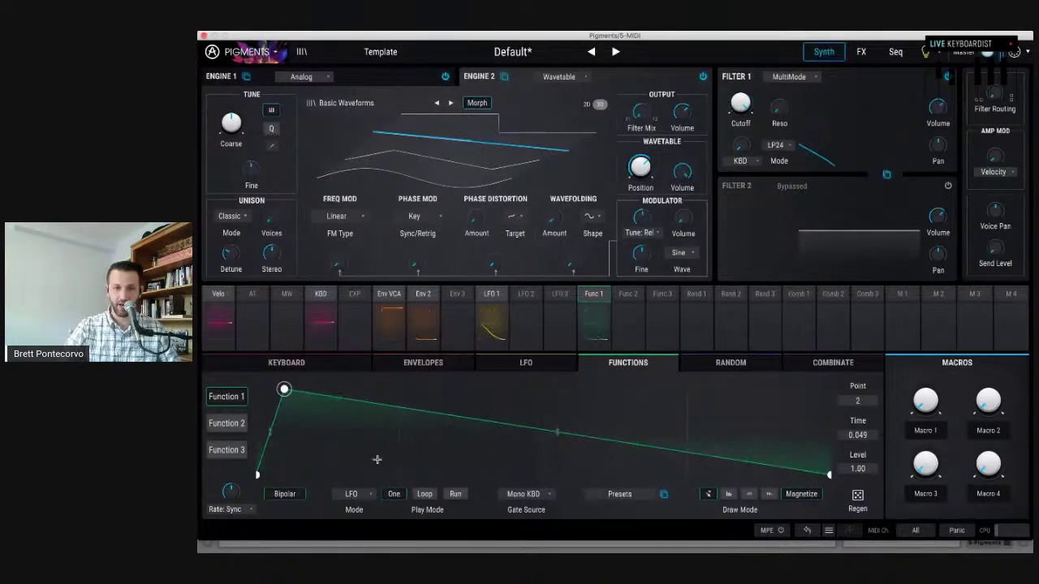
pyautogui.click(250, 510)
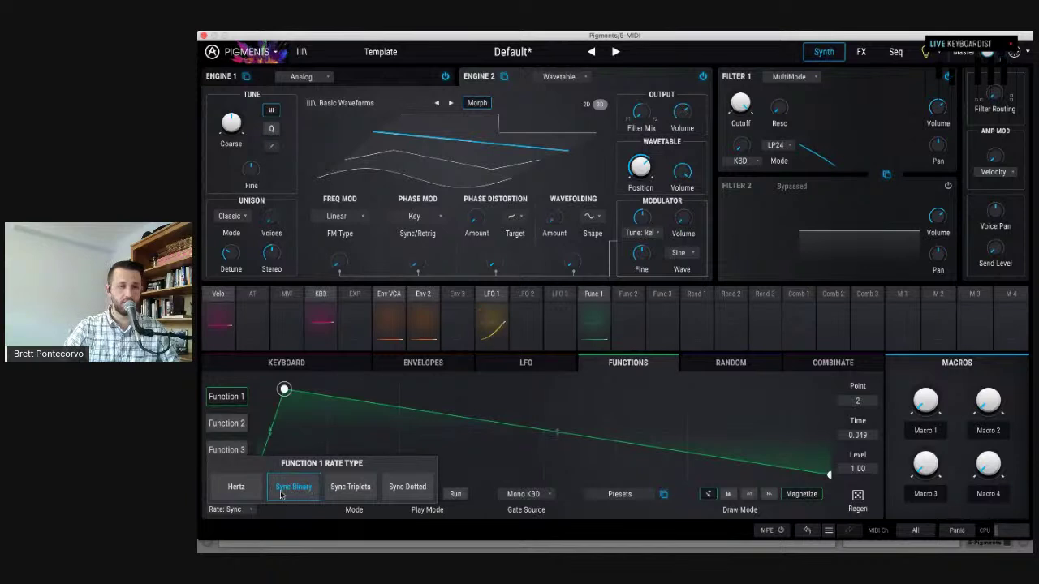
pyautogui.click(281, 490)
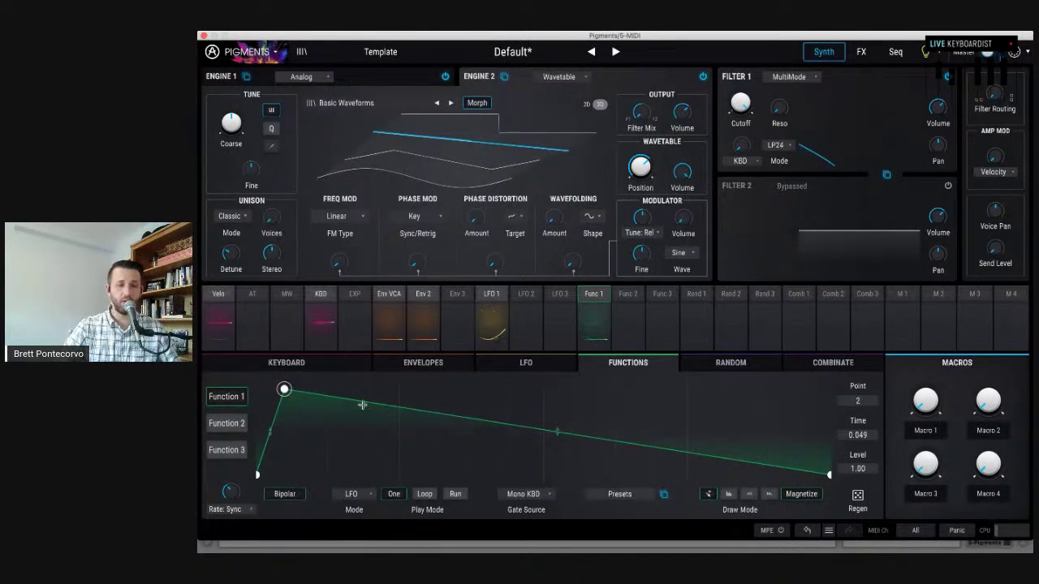
# - Add a Function 1 dip point near time 0.109 and level 0.554, and a point at time 1.00, level 1.00 before a zero-level end
pyautogui.moveTo(362, 401); pyautogui.dragTo(321, 428)
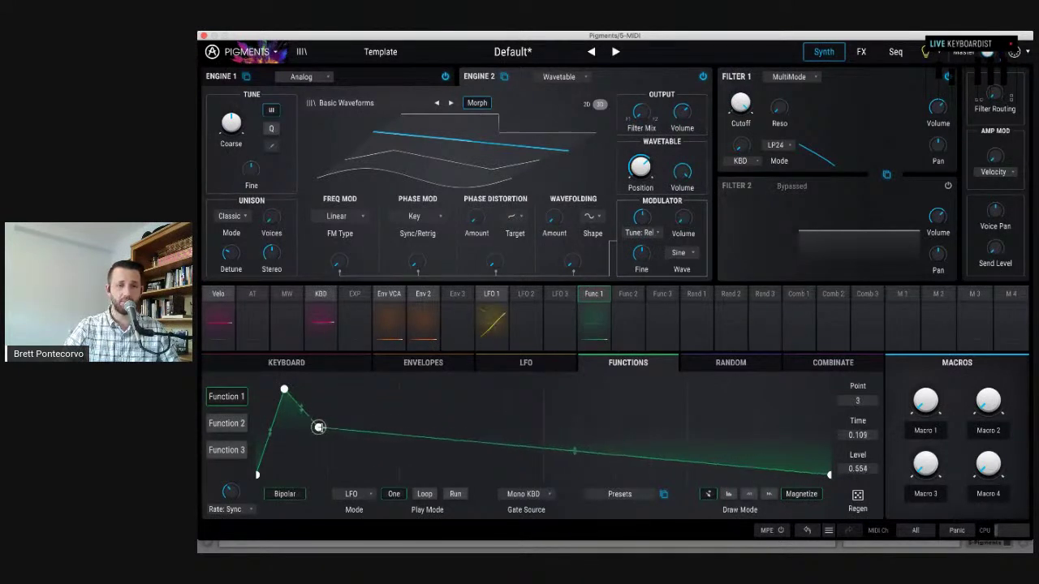
pyautogui.click(829, 476)
pyautogui.moveTo(829, 476); pyautogui.dragTo(829, 390)
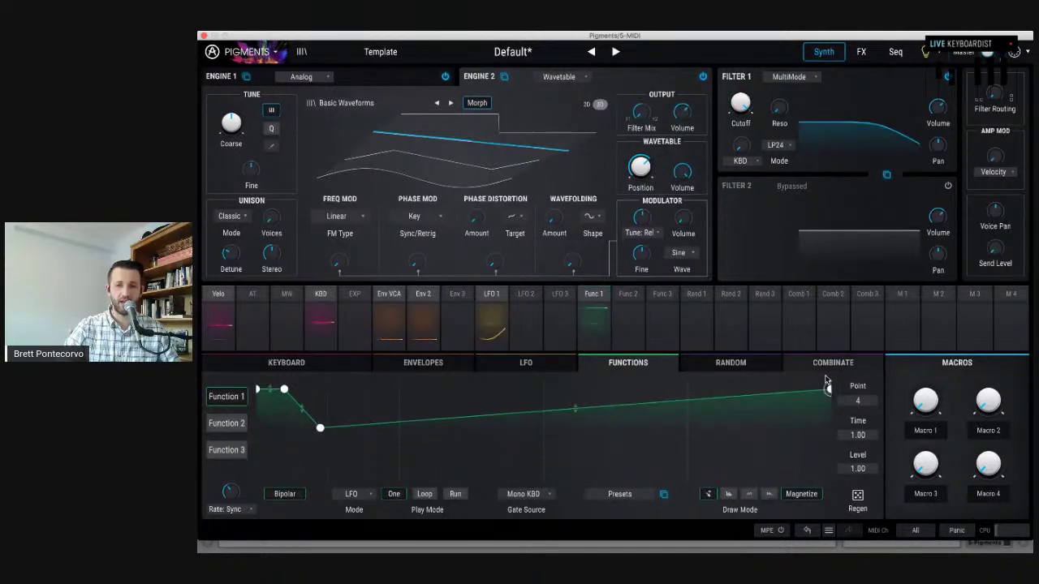
pyautogui.click(811, 393)
pyautogui.moveTo(828, 391); pyautogui.dragTo(828, 476)
pyautogui.moveTo(811, 393); pyautogui.dragTo(829, 390)
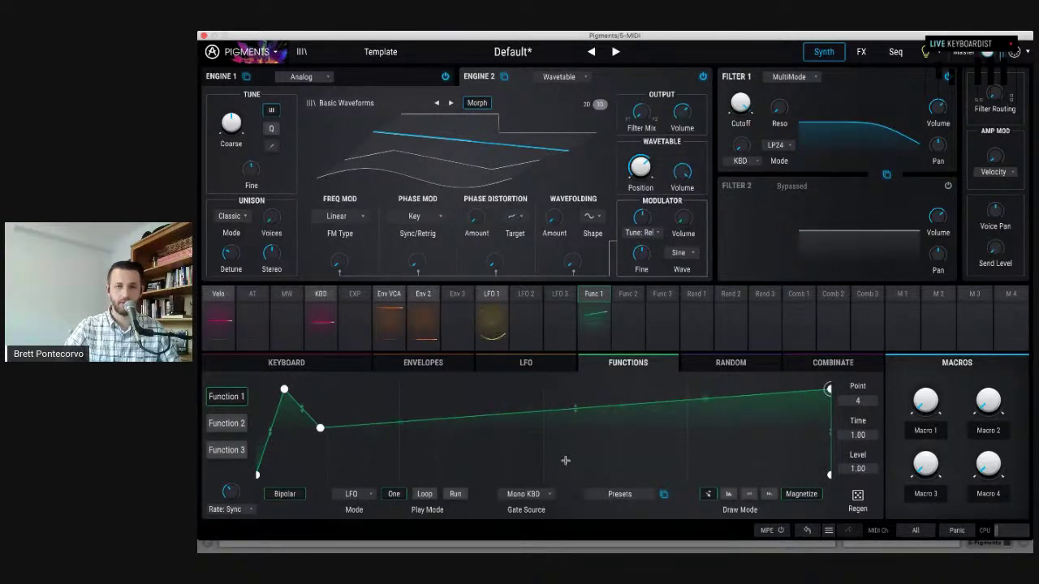
# - Refine Function 1's shape: peak at time 0.027, dip at time 0.099 and level 0.514, and point 4 at level 0.872
pyautogui.click(320, 428)
pyautogui.moveTo(319, 428)
pyautogui.mouseDown()
pyautogui.moveTo(327, 440)
pyautogui.moveTo(314, 446)
pyautogui.moveTo(312, 431)
pyautogui.mouseUp()
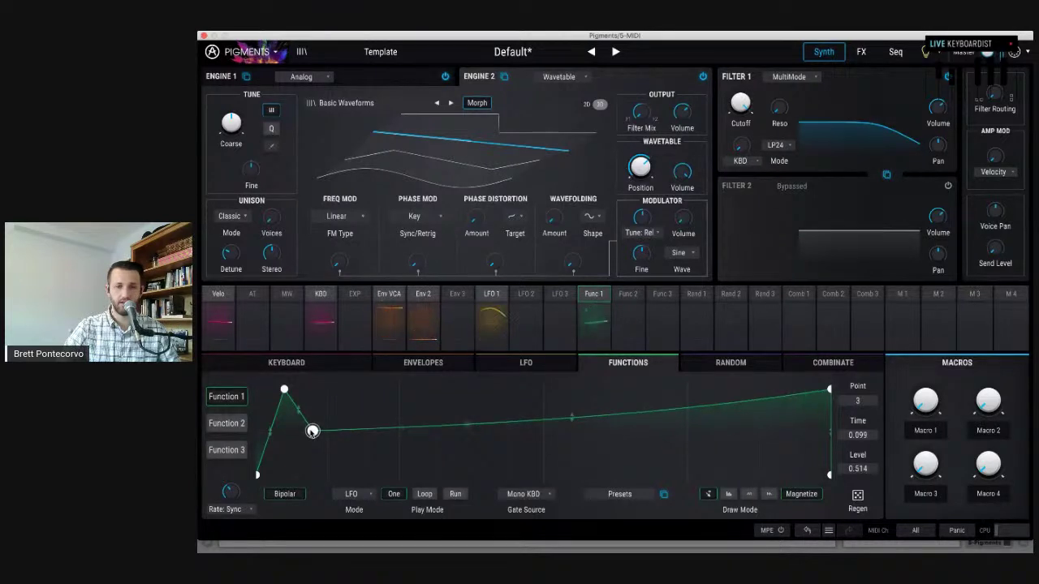
pyautogui.moveTo(284, 390); pyautogui.dragTo(271, 389)
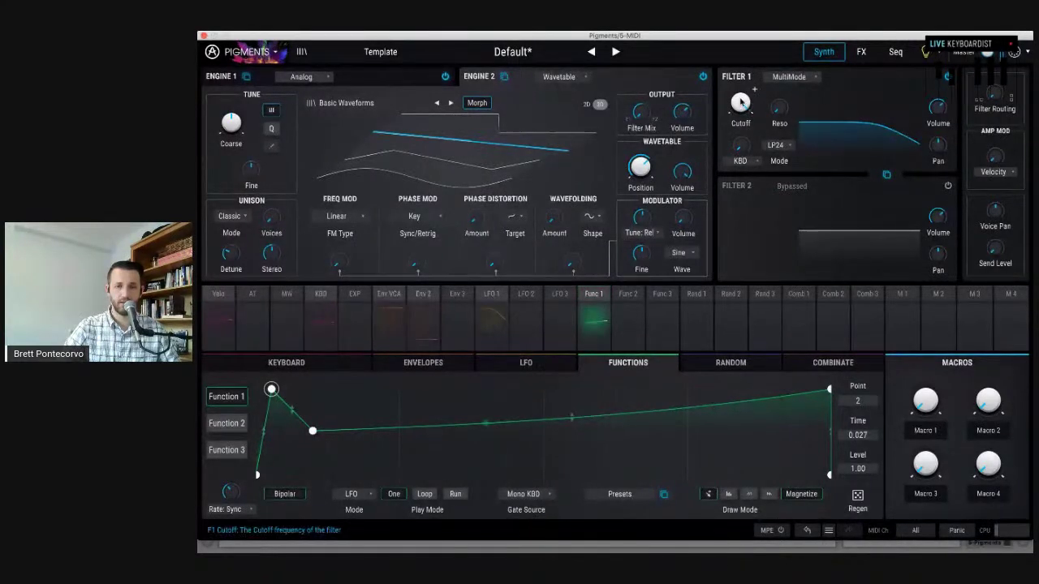
pyautogui.moveTo(829, 390); pyautogui.dragTo(828, 400)
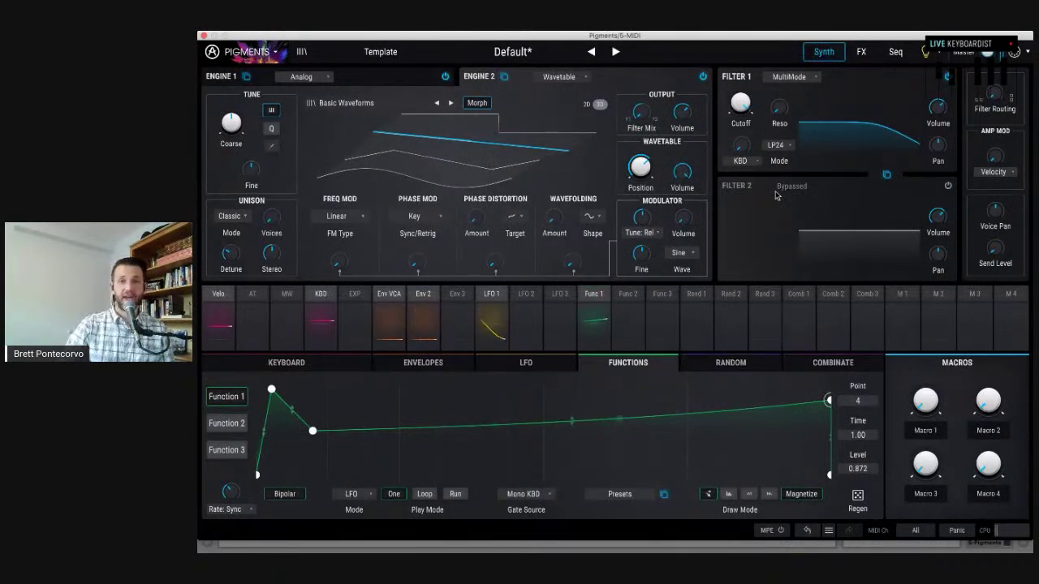
# - Change Filter 1 to the SEM type with more keyboard tracking, and turn on Filter 2
pyautogui.click(827, 85)
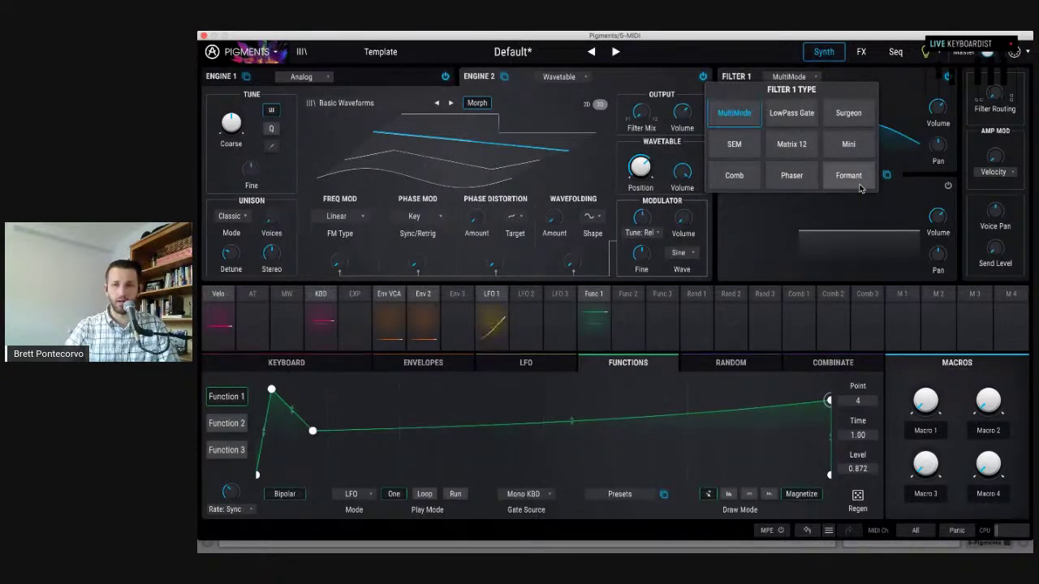
pyautogui.click(735, 147)
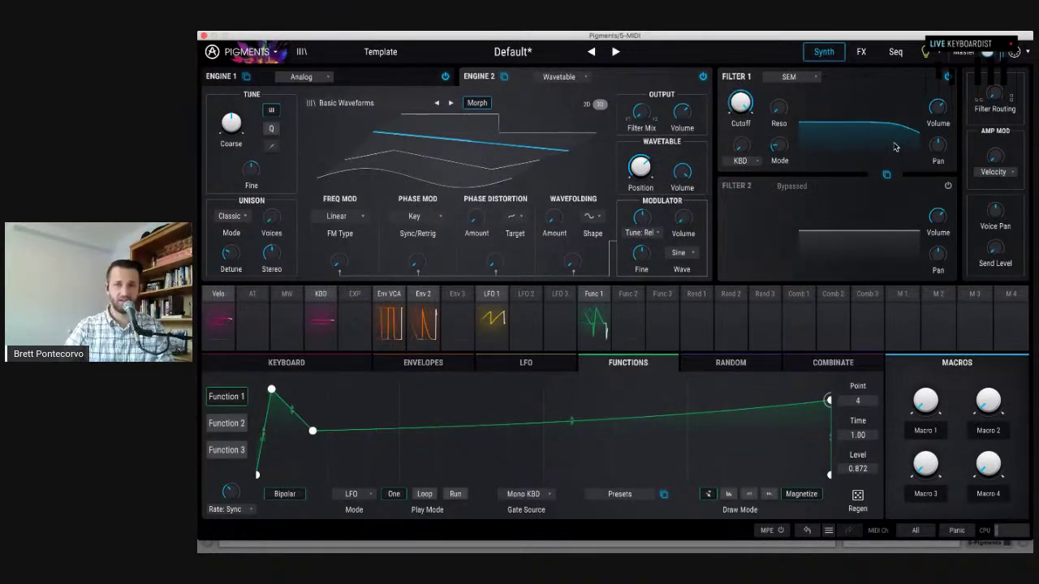
pyautogui.moveTo(760, 139)
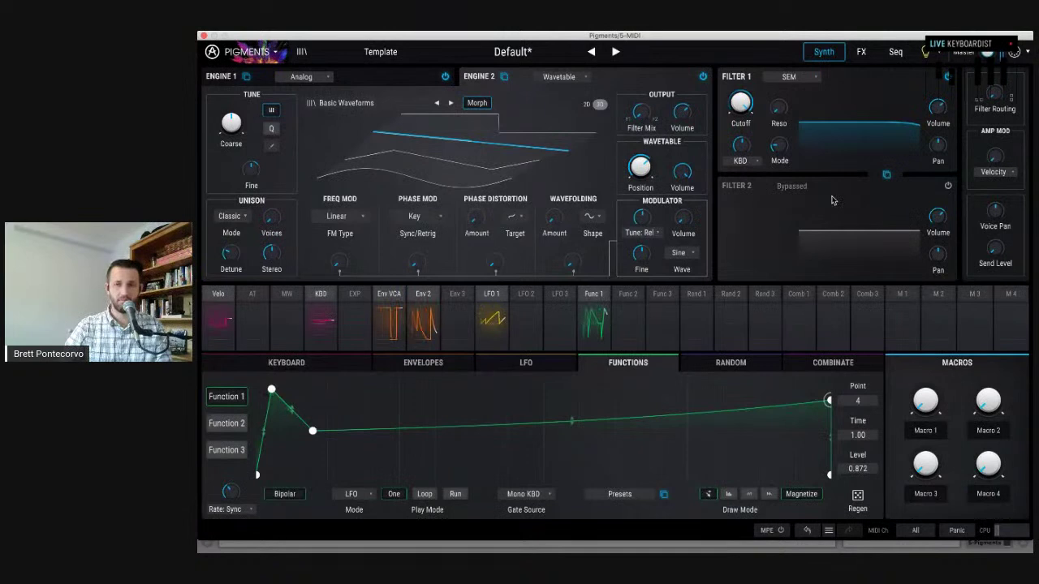
pyautogui.click(948, 186)
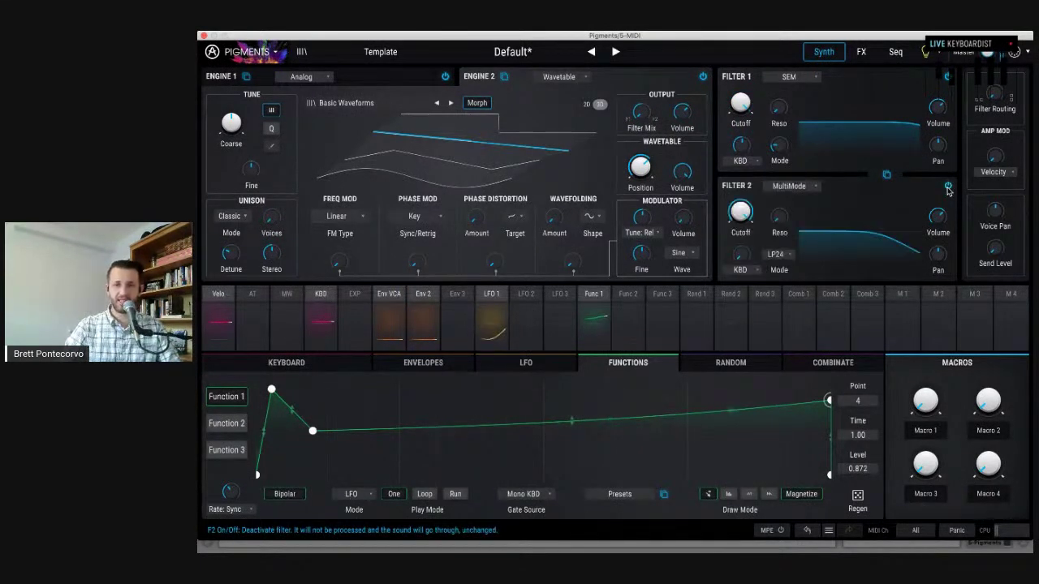
# - Change Filter 2 to the SEM type and set its mode to mostly Low-Pass with 11% Notch
pyautogui.click(815, 187)
pyautogui.click(815, 186)
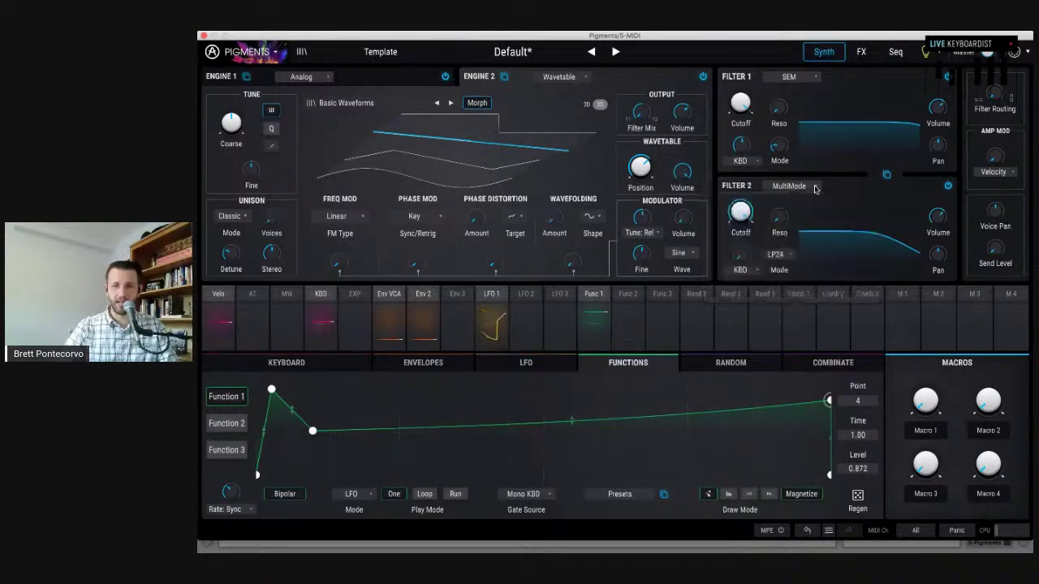
pyautogui.click(812, 190)
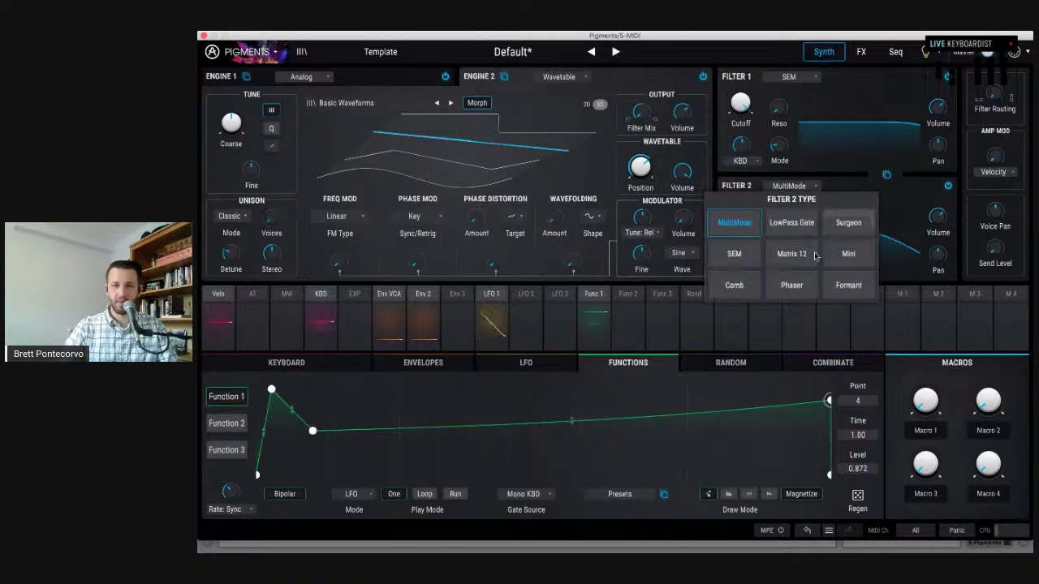
pyautogui.click(737, 265)
pyautogui.moveTo(779, 256); pyautogui.dragTo(793, 246)
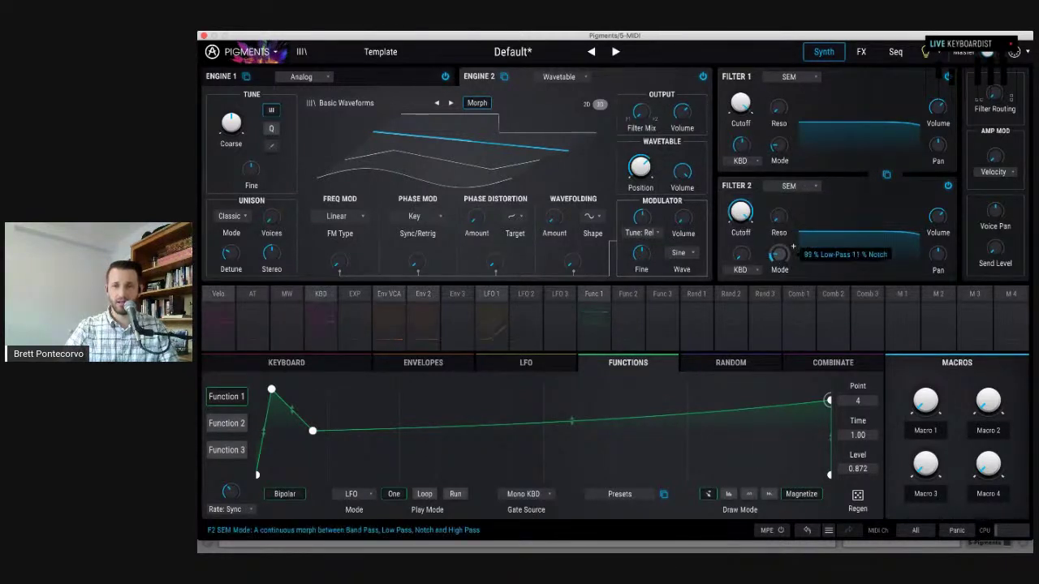
# - Route Function 1 to Filter 2's cutoff with a modulation amount of 1.00
pyautogui.moveTo(747, 216); pyautogui.dragTo(753, 198)
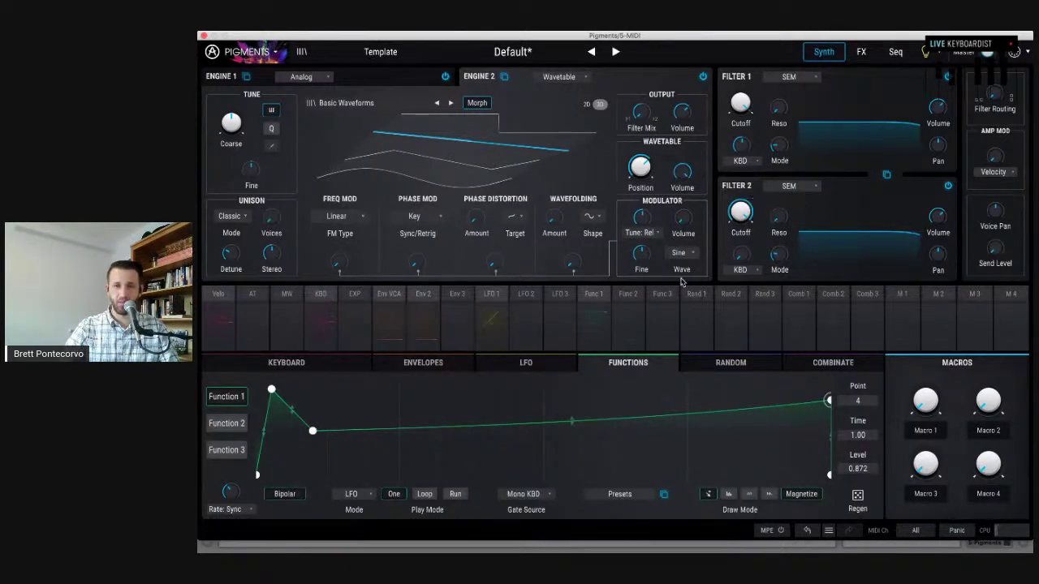
pyautogui.moveTo(737, 203); pyautogui.dragTo(741, 195)
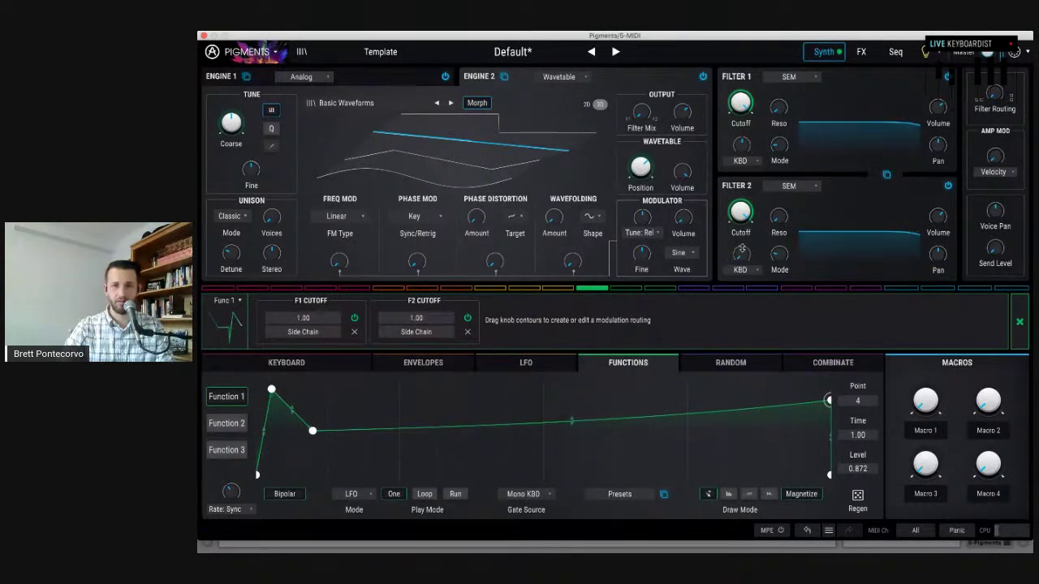
# - Set Engine 2's filter mix to 50% F1 and 50% F2, and centre Engine 1's filter mix between both filters
pyautogui.moveTo(641, 114)
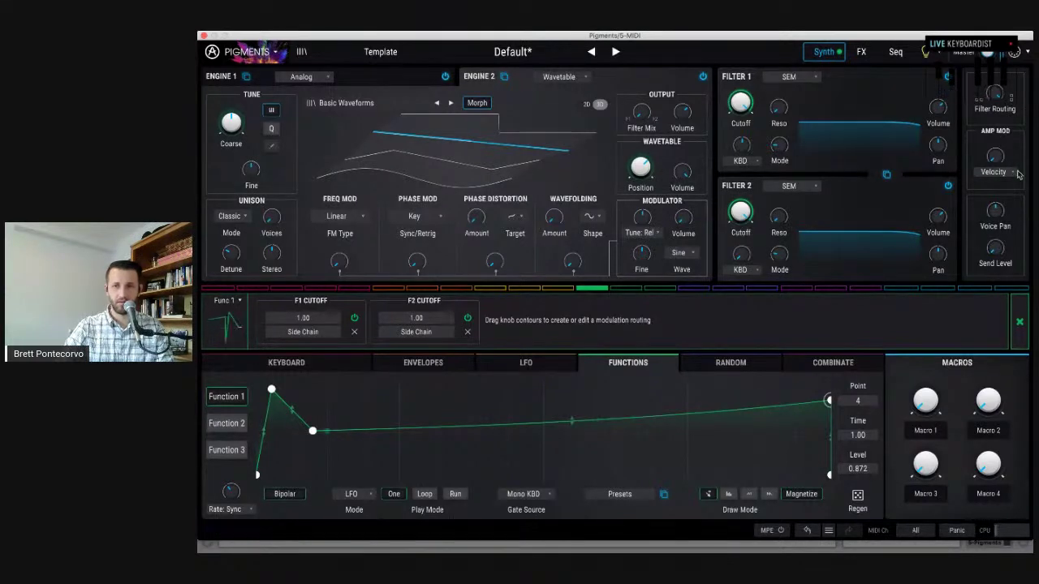
pyautogui.moveTo(646, 118); pyautogui.dragTo(645, 111)
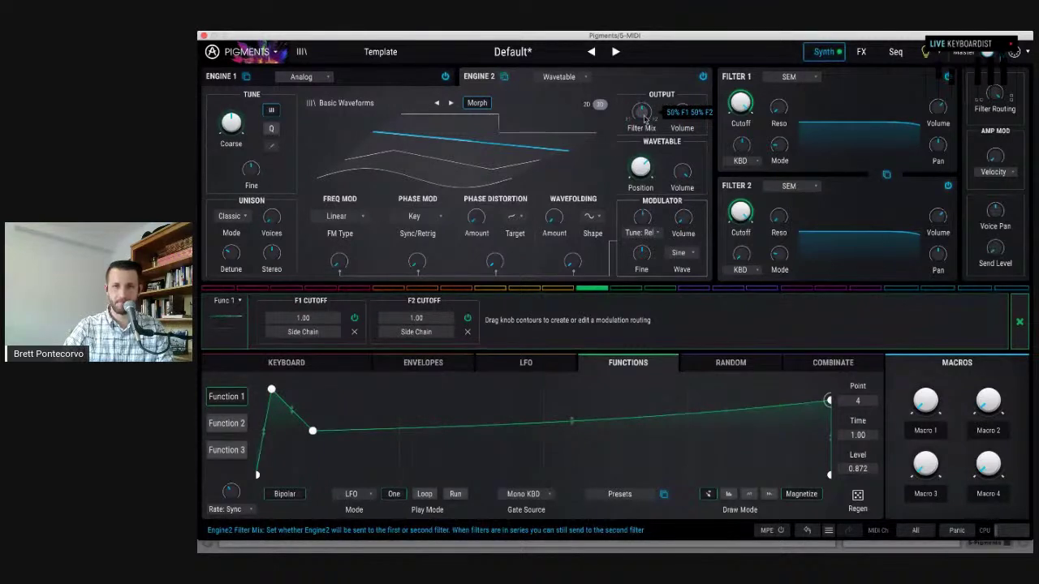
pyautogui.click(395, 76)
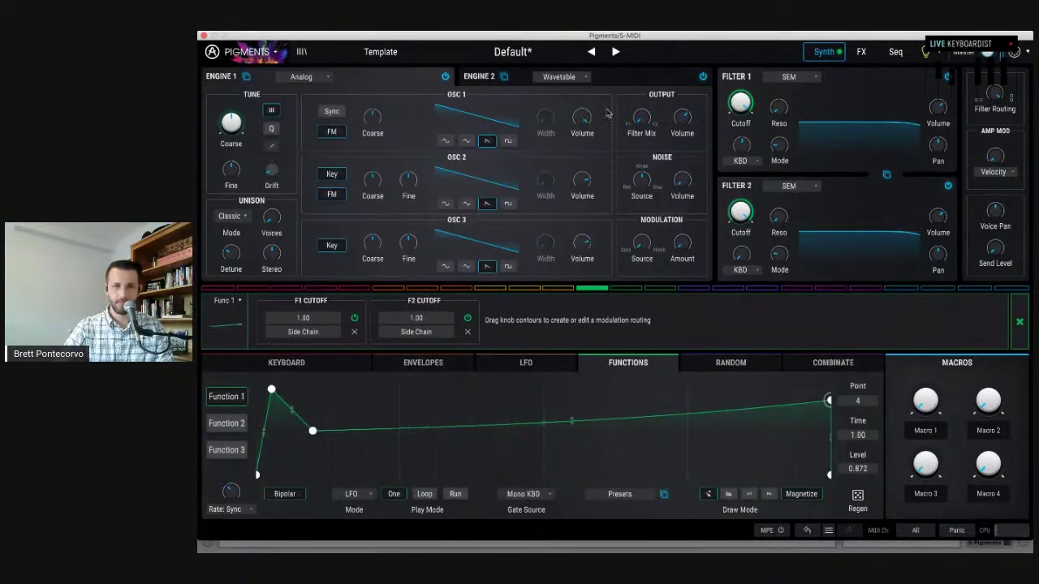
pyautogui.moveTo(641, 119); pyautogui.dragTo(641, 114)
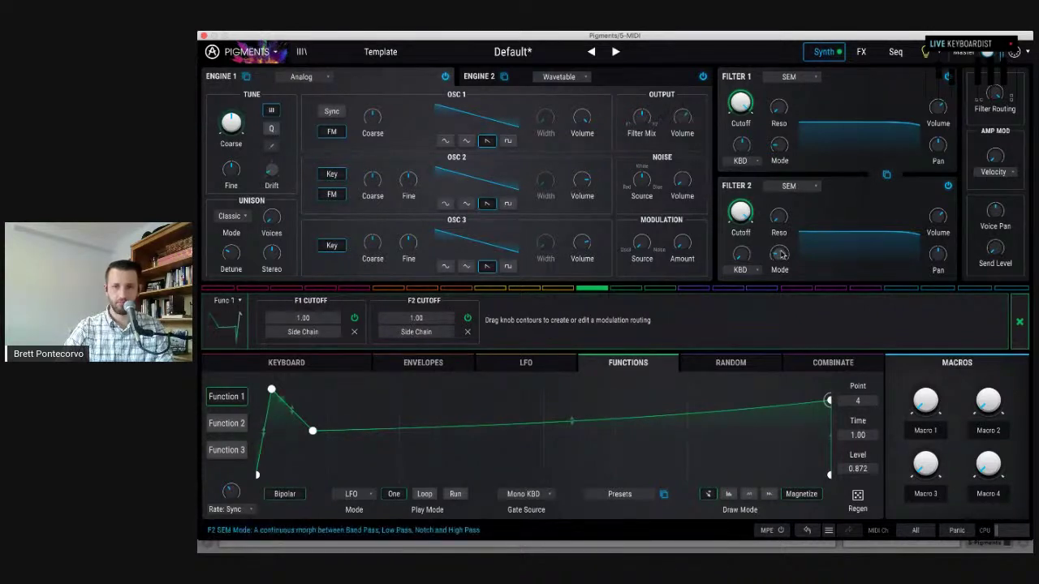
pyautogui.moveTo(778, 215); pyautogui.dragTo(778, 213)
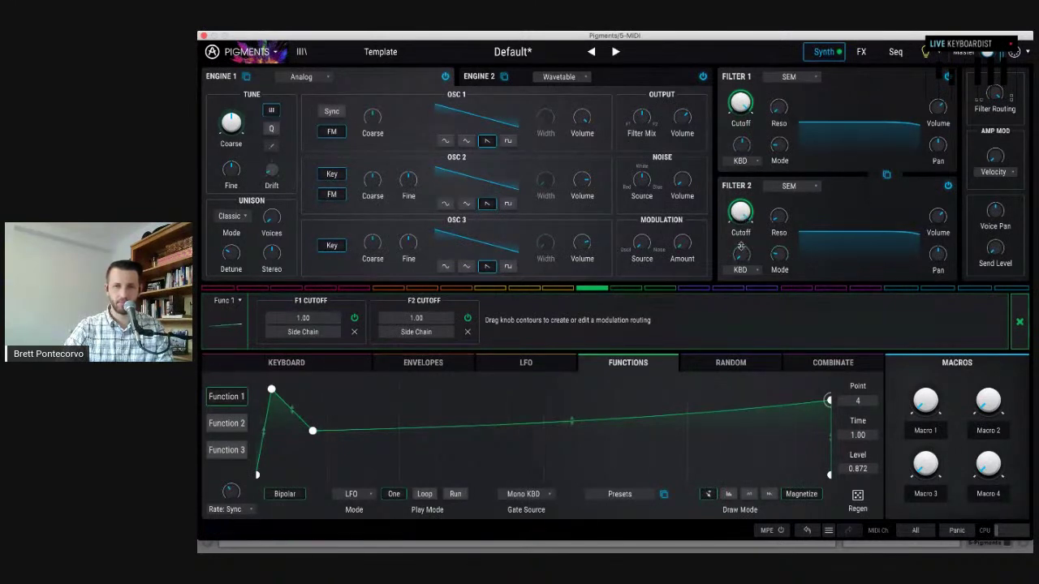
pyautogui.moveTo(750, 255)
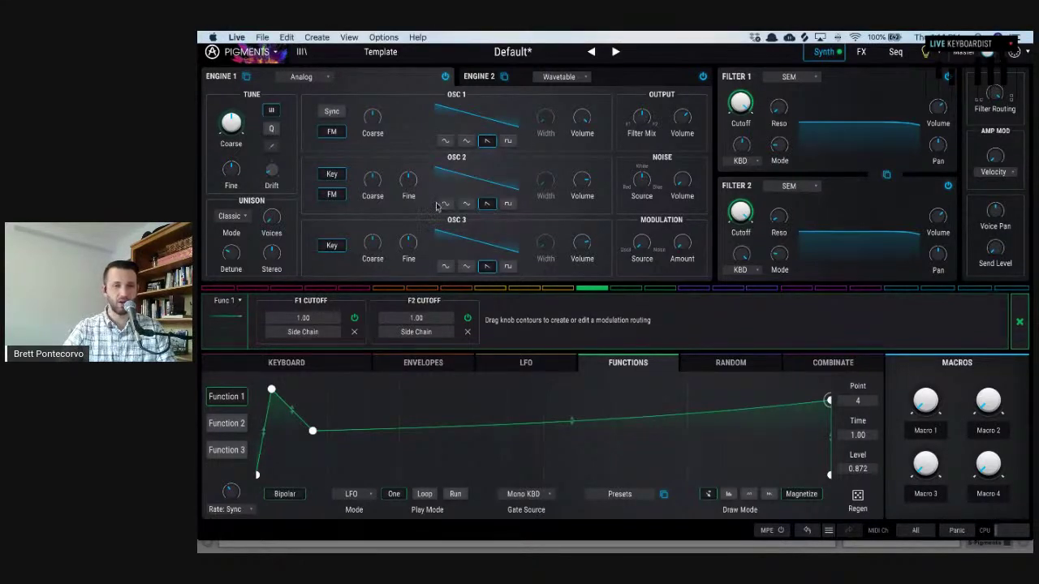
pyautogui.click(482, 78)
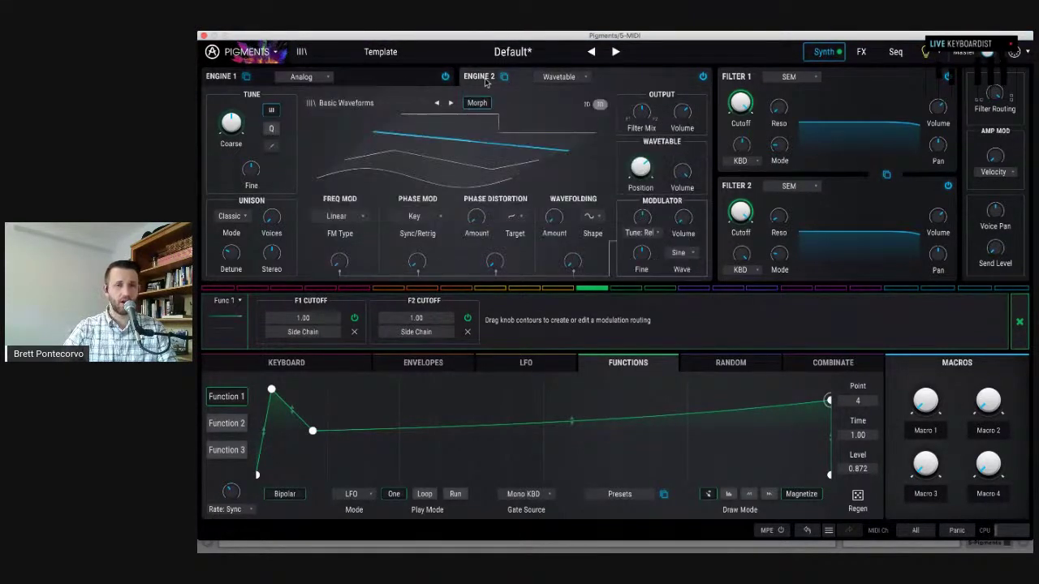
pyautogui.click(379, 78)
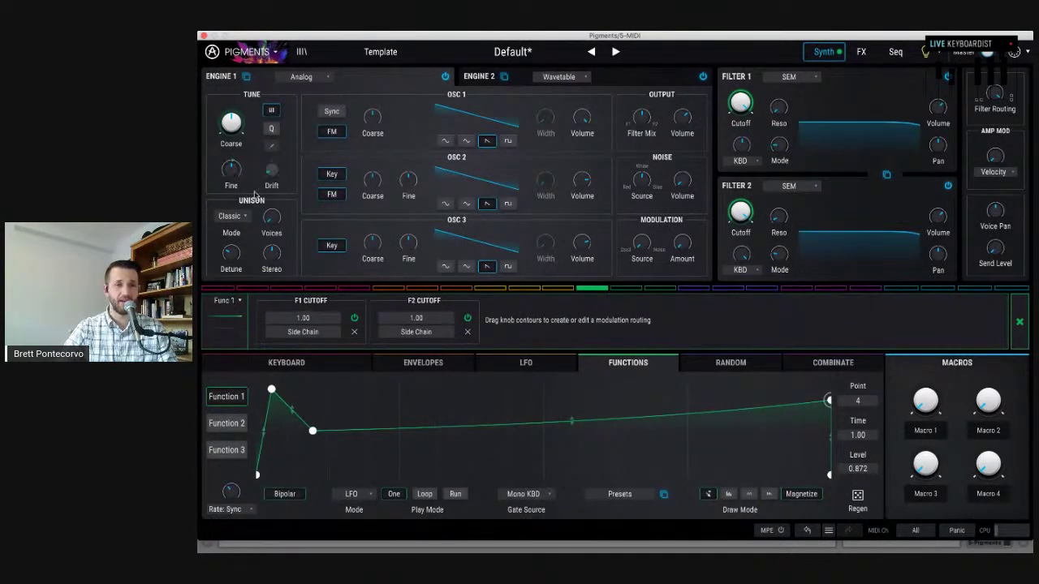
pyautogui.click(621, 83)
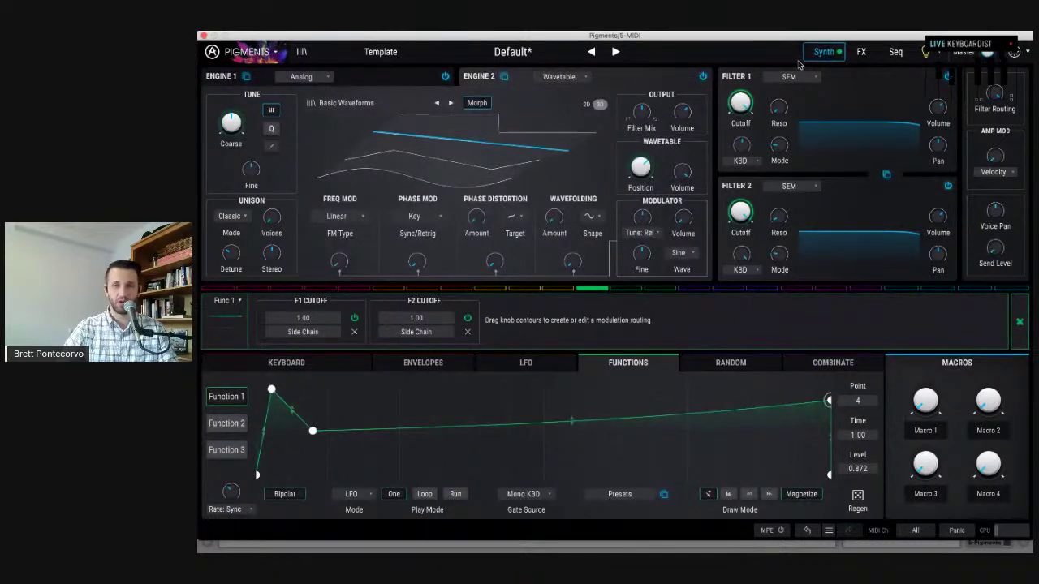
# - Replace Bus A's first effect with a Param EQ, boosting its low shelf at a frequency below 248 Hz and its high shelf
pyautogui.click(867, 55)
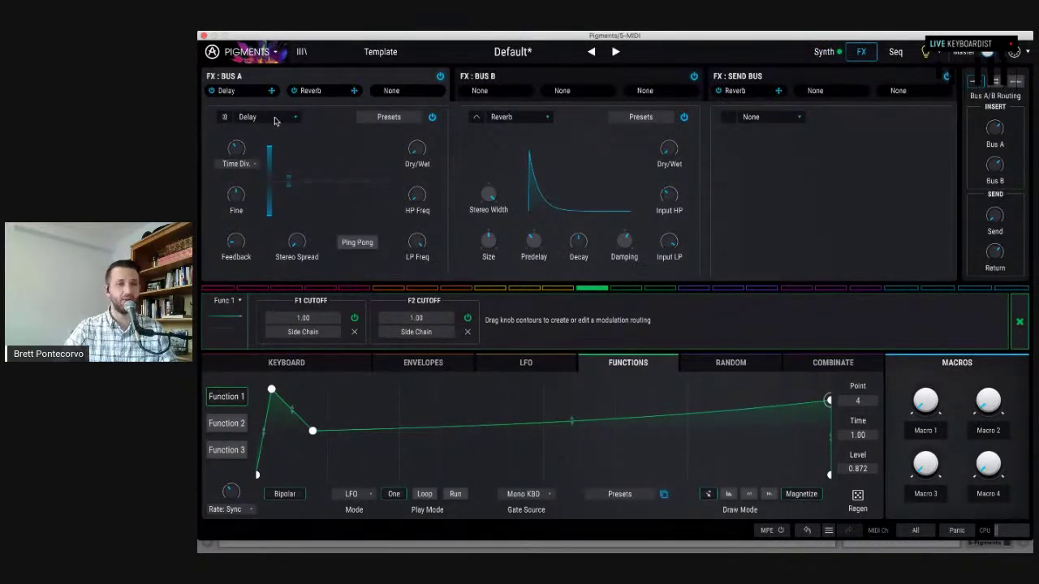
pyautogui.click(312, 121)
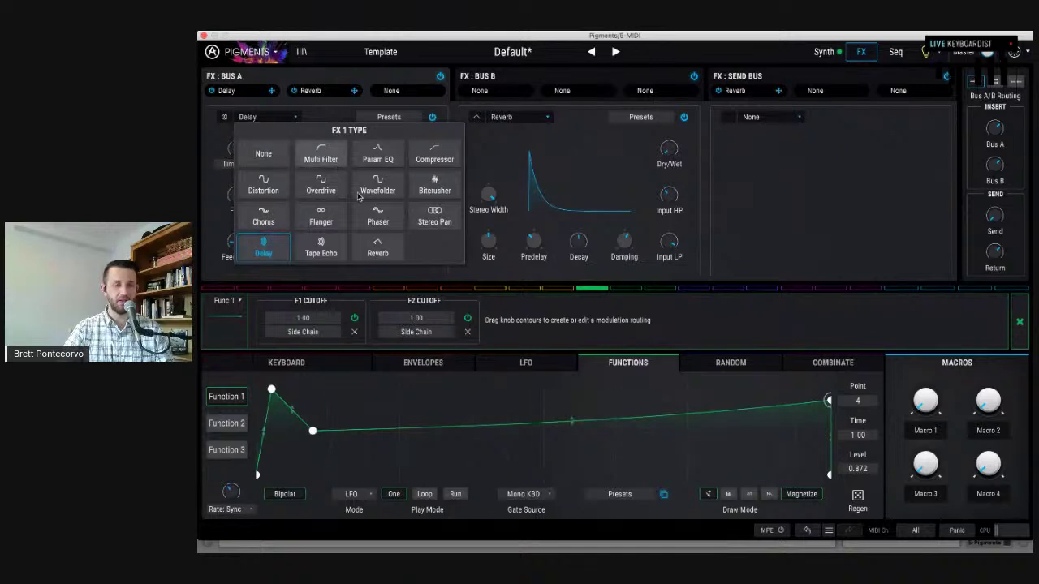
pyautogui.click(382, 155)
pyautogui.moveTo(308, 175); pyautogui.dragTo(307, 158)
pyautogui.moveTo(245, 229)
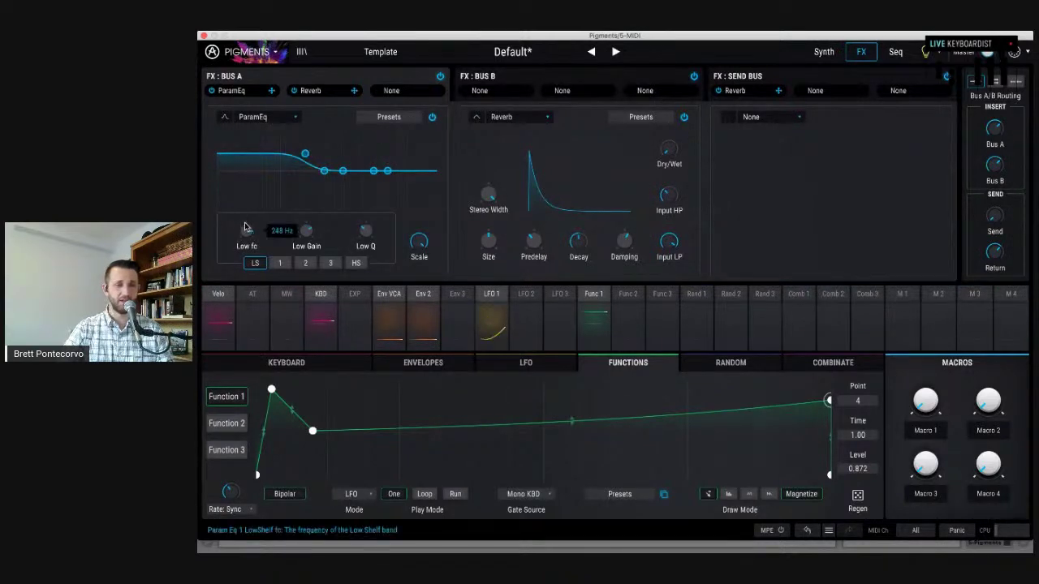
pyautogui.moveTo(246, 230); pyautogui.dragTo(282, 219)
pyautogui.moveTo(390, 174); pyautogui.dragTo(389, 154)
# - Cut the Param EQ's second peak band at about 1300 Hz, and compare the sound with the EQ bypassed and active
pyautogui.click(344, 173)
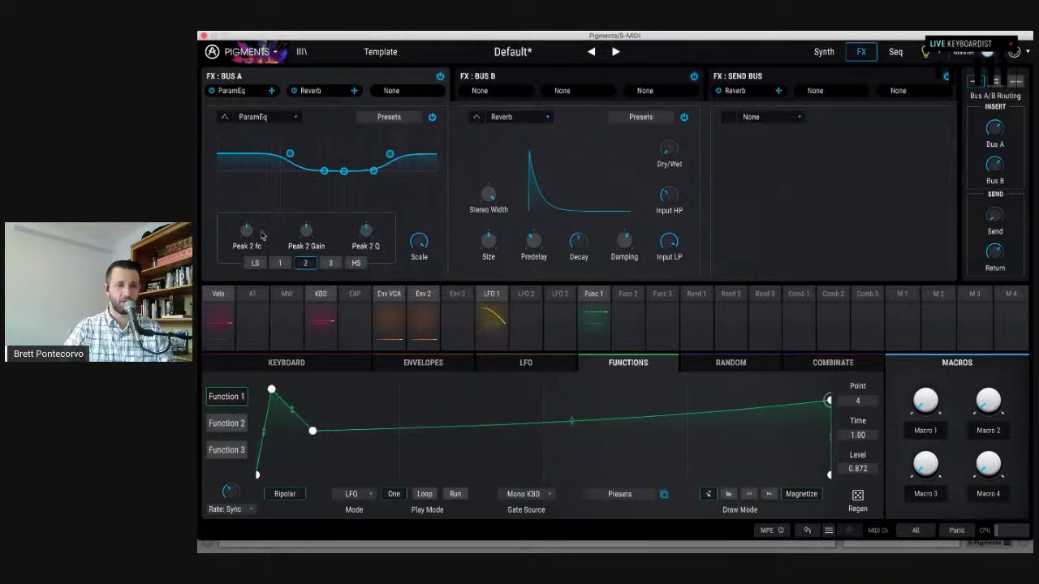
pyautogui.moveTo(246, 231)
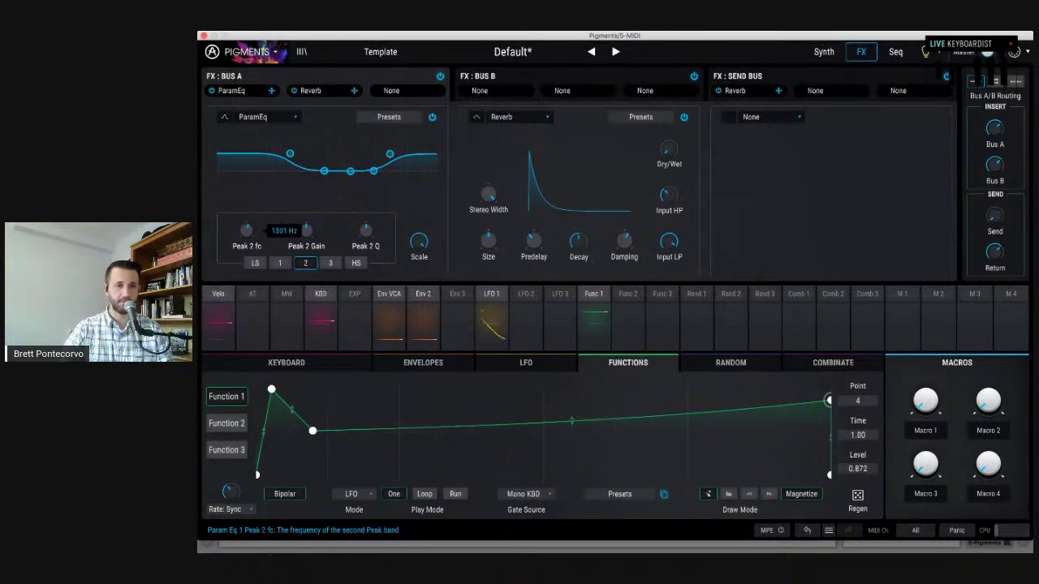
pyautogui.moveTo(365, 230)
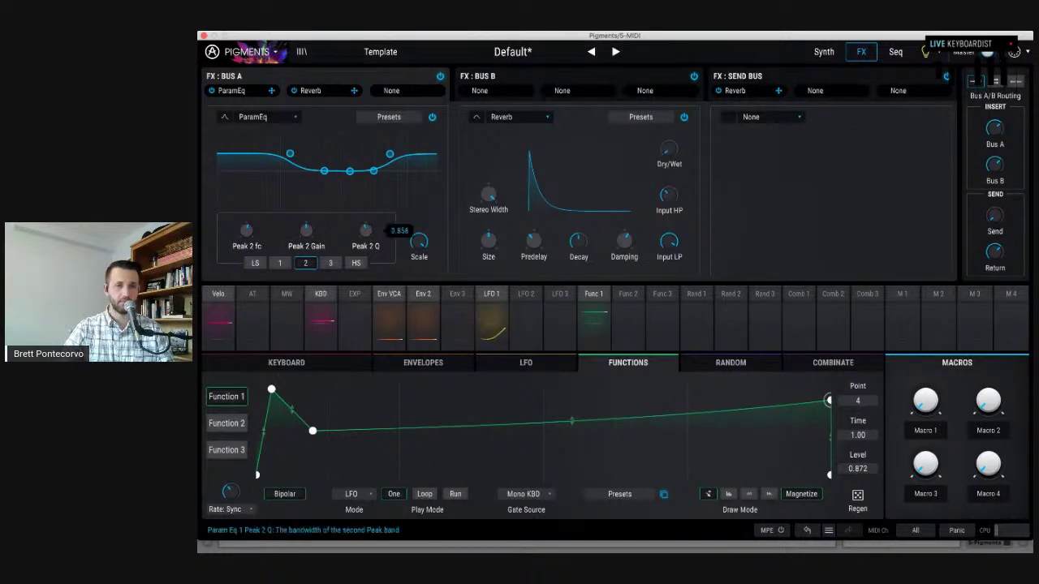
pyautogui.moveTo(306, 231); pyautogui.dragTo(304, 234)
pyautogui.moveTo(304, 235)
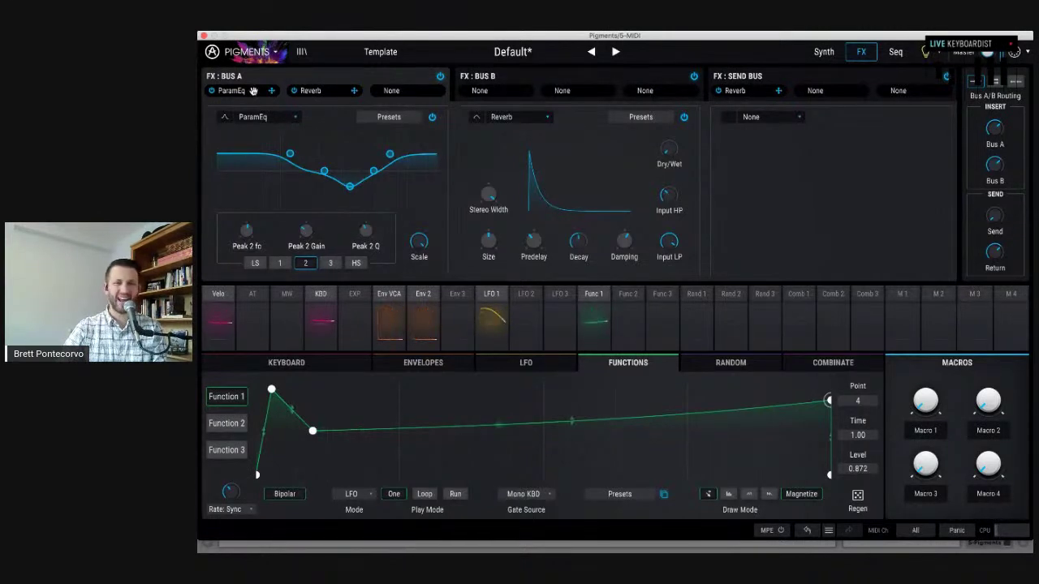
pyautogui.click(212, 91)
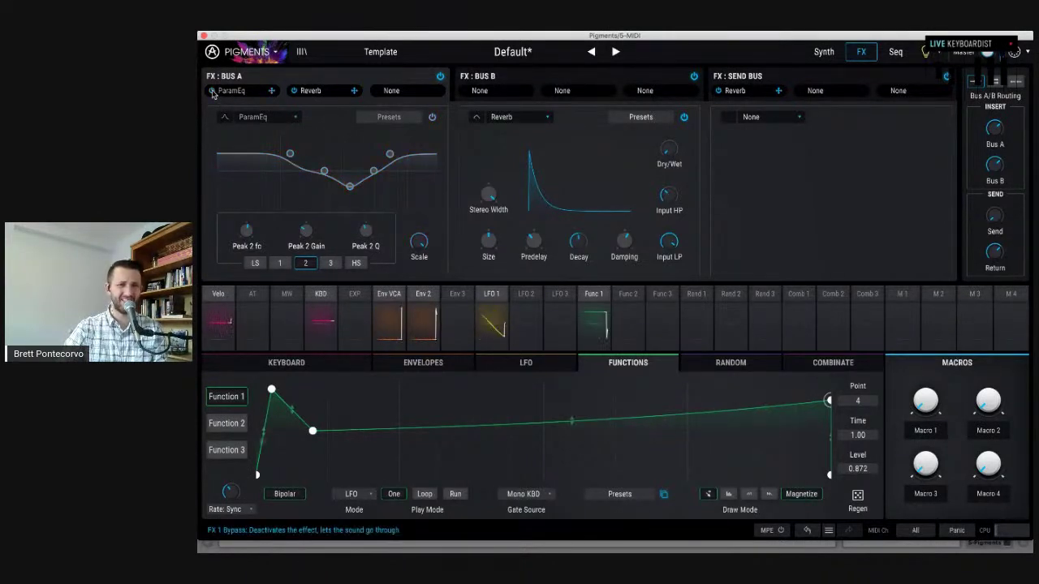
pyautogui.click(212, 90)
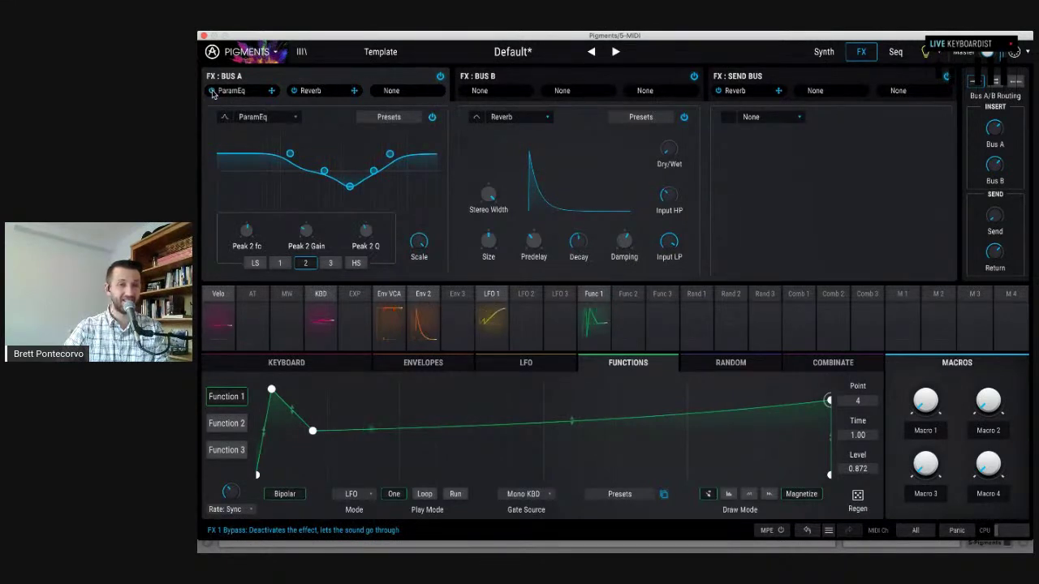
# - Replace Bus A's second effect with a Compressor and lower its threshold
pyautogui.click(548, 120)
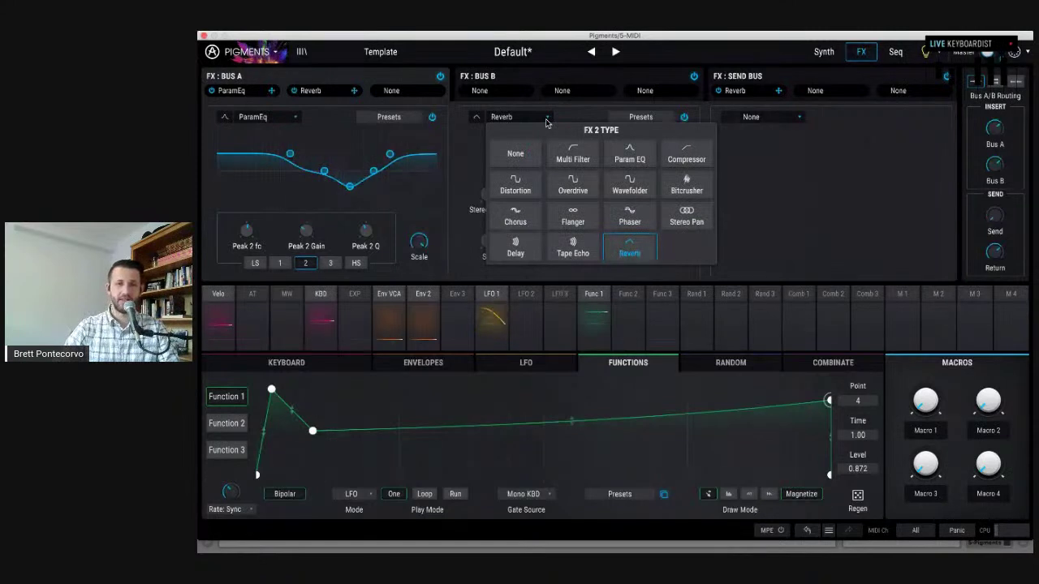
pyautogui.click(687, 154)
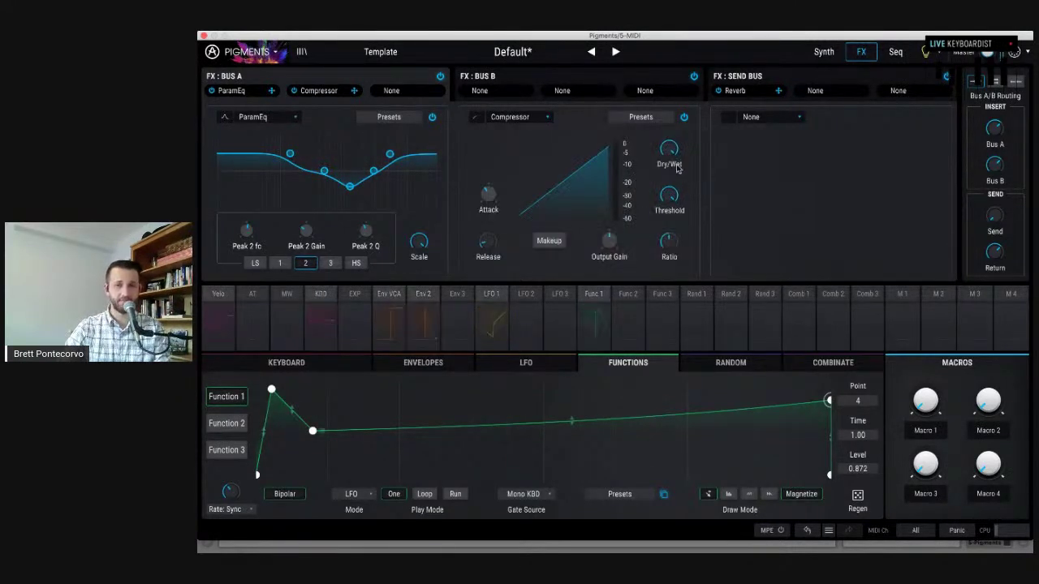
pyautogui.scroll(-4, 670, 193)
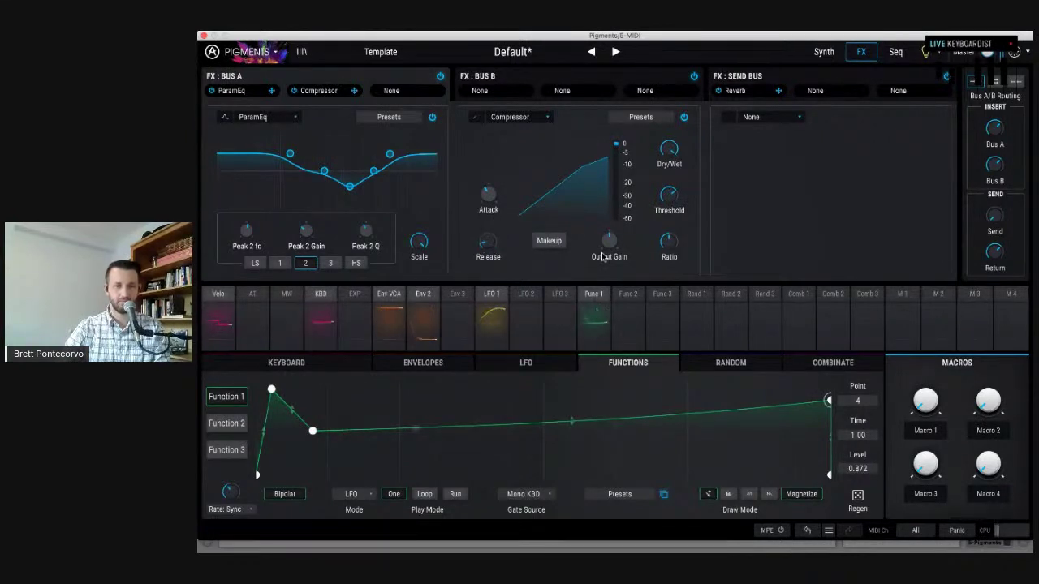
pyautogui.moveTo(669, 194); pyautogui.dragTo(669, 201)
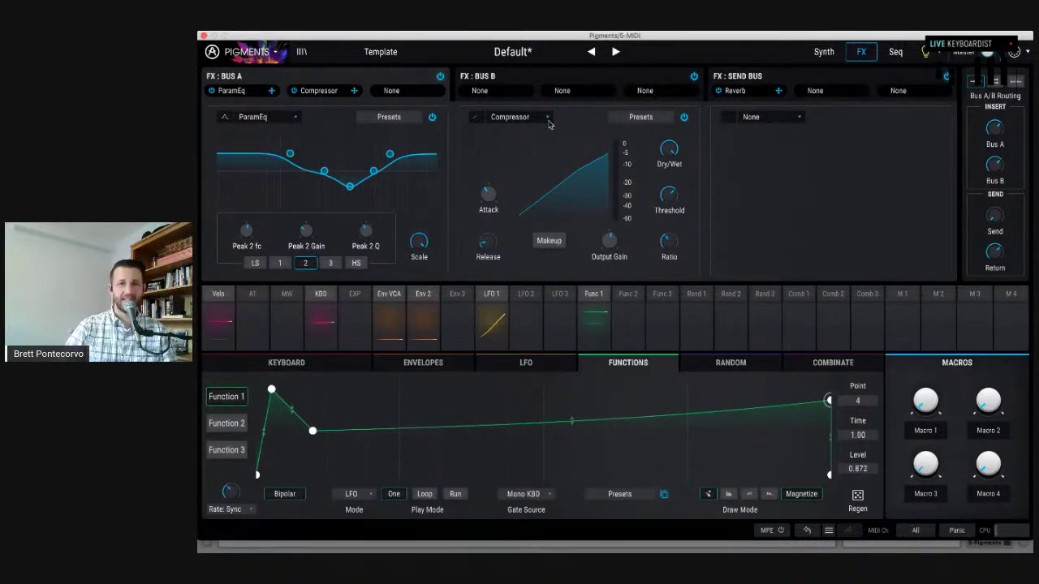
# - Add a Delay as Bus A's third effect and enable its Ping Pong mode
pyautogui.click(800, 119)
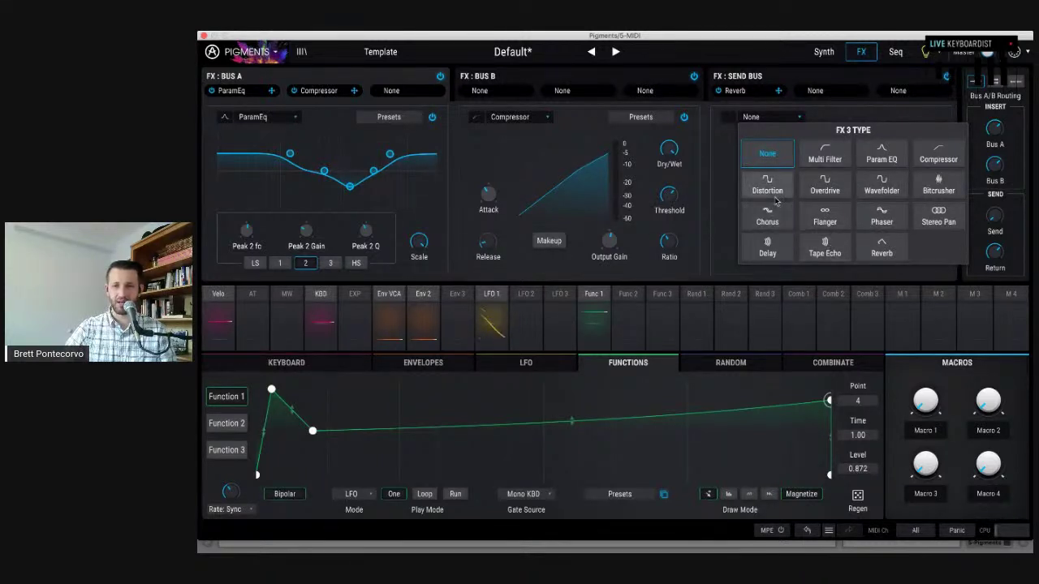
pyautogui.click(767, 248)
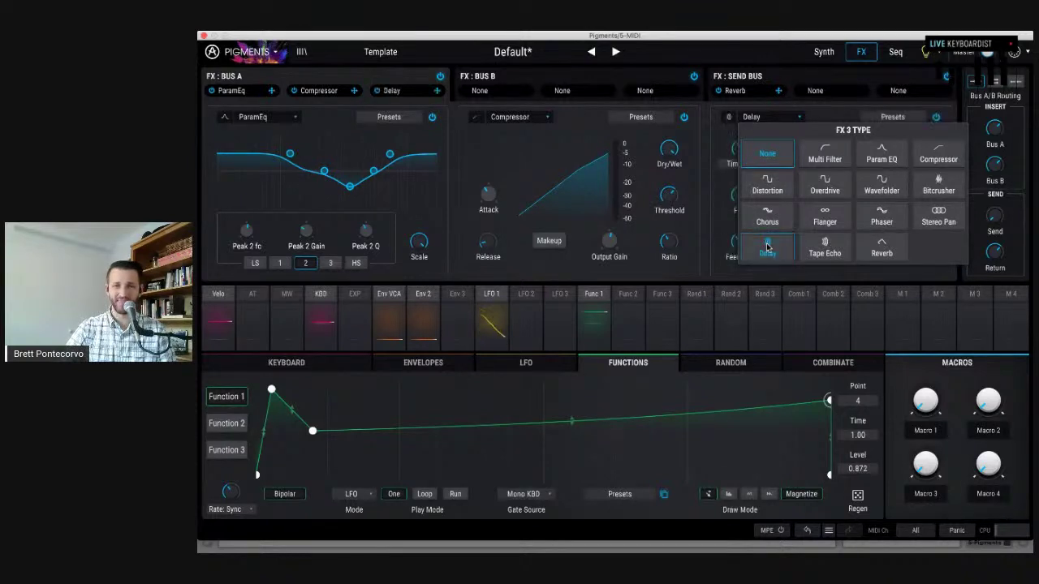
pyautogui.moveTo(758, 143)
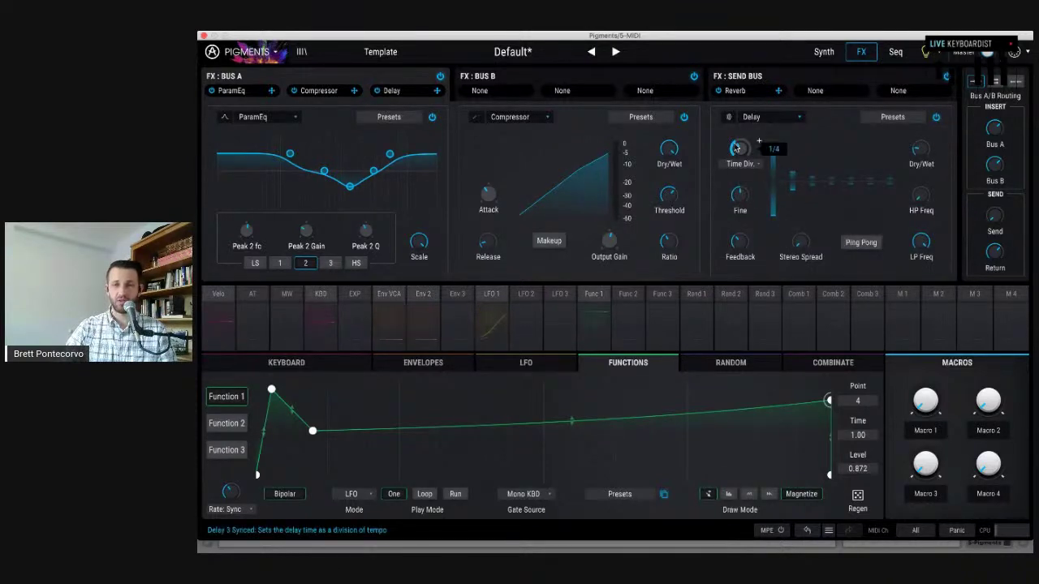
pyautogui.click(856, 241)
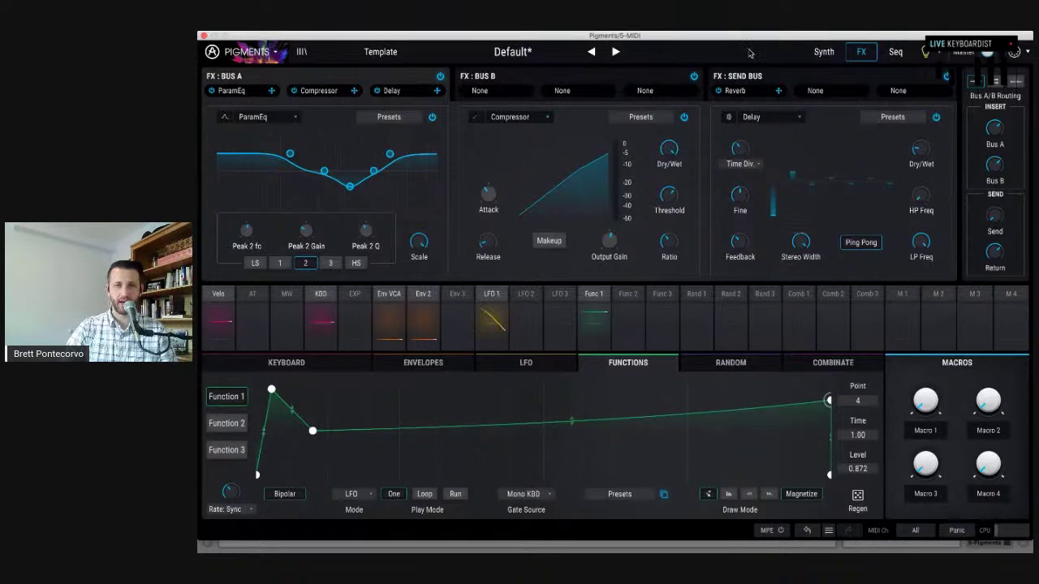
# - Move the plugin window down to uncover Live, tap in a tempo of about 120 BPM and turn on the metronome
pyautogui.moveTo(749, 36); pyautogui.dragTo(779, 197)
pyautogui.click(252, 43)
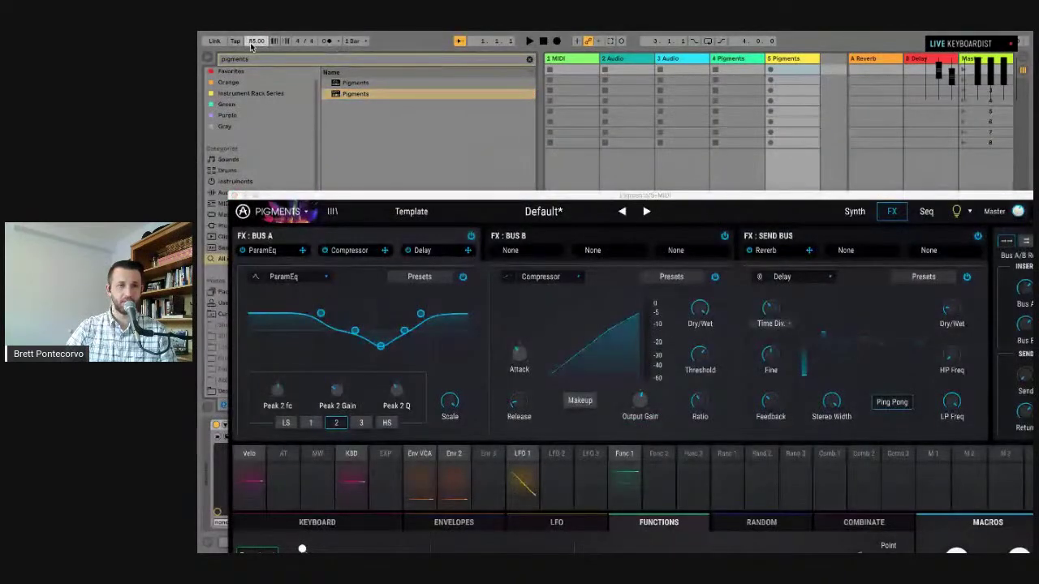
pyautogui.click(236, 41)
pyautogui.click(236, 41)
pyautogui.click(236, 42)
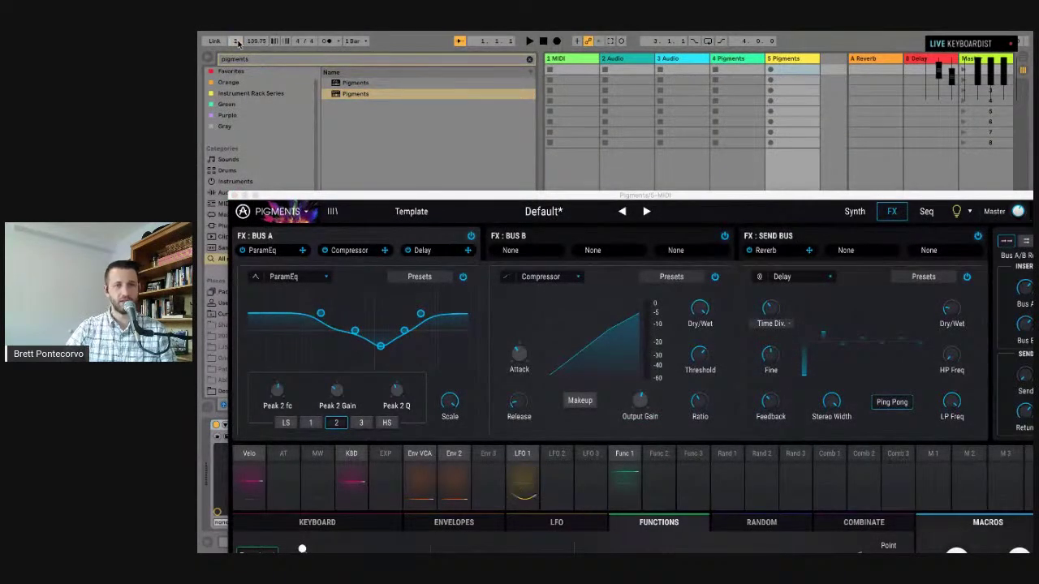
pyautogui.click(236, 41)
pyautogui.click(236, 42)
pyautogui.click(237, 41)
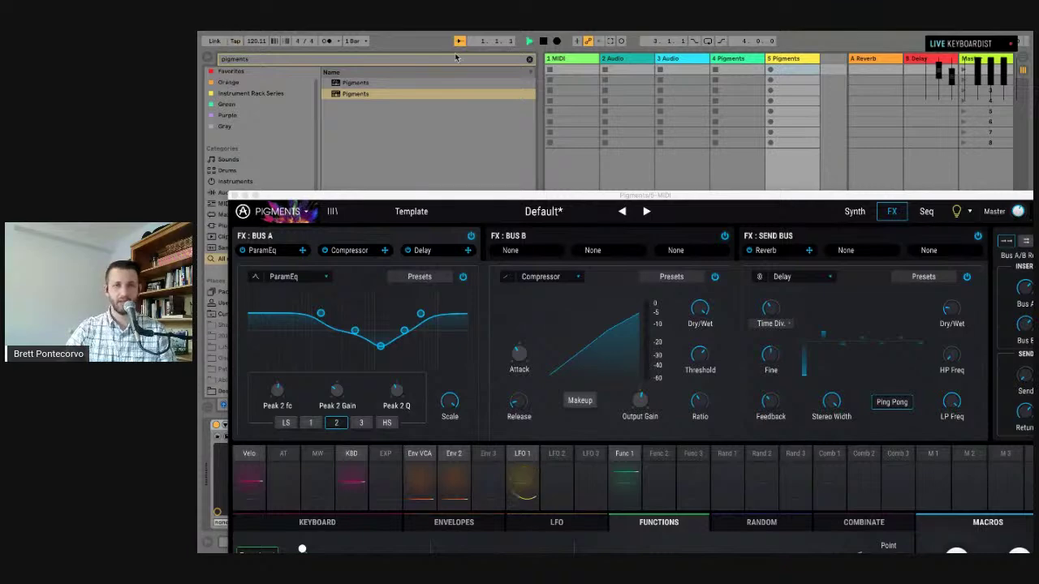
pyautogui.click(327, 42)
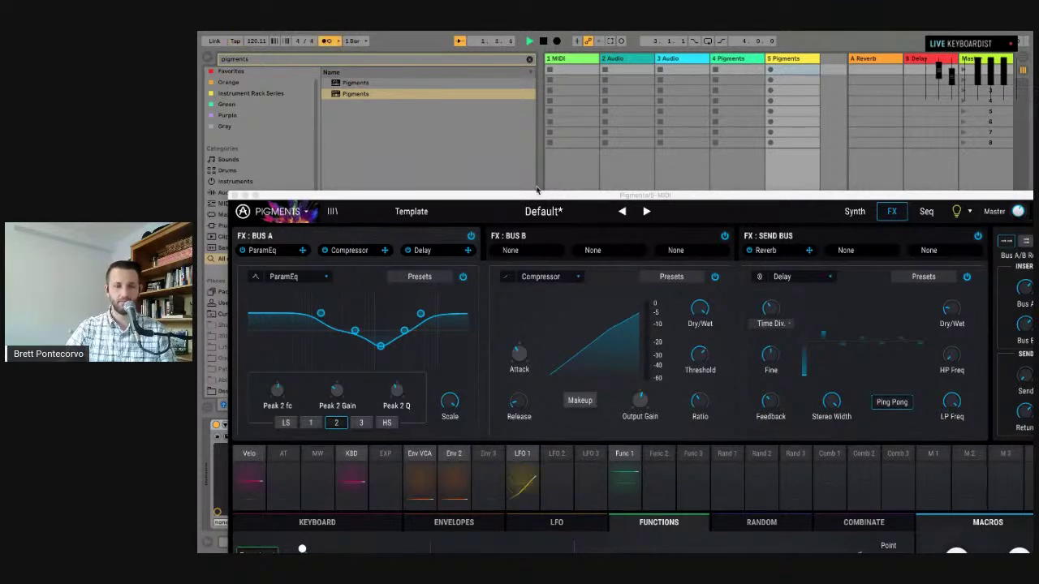
# - Move the Pigments window back up over Live and add a Reverb as Bus B's first effect
pyautogui.moveTo(537, 192); pyautogui.dragTo(532, 48)
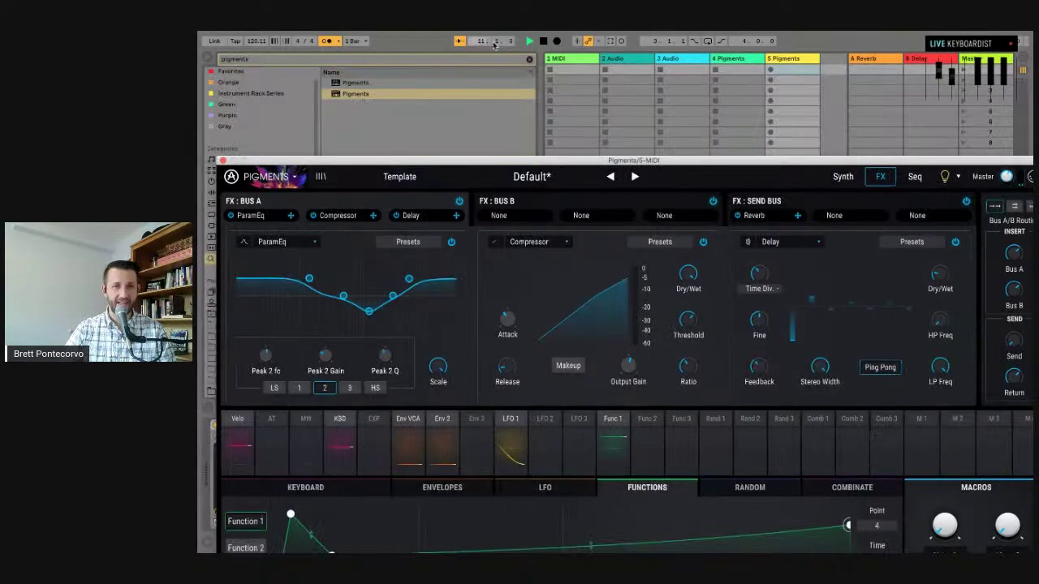
pyautogui.moveTo(607, 160); pyautogui.dragTo(604, 48)
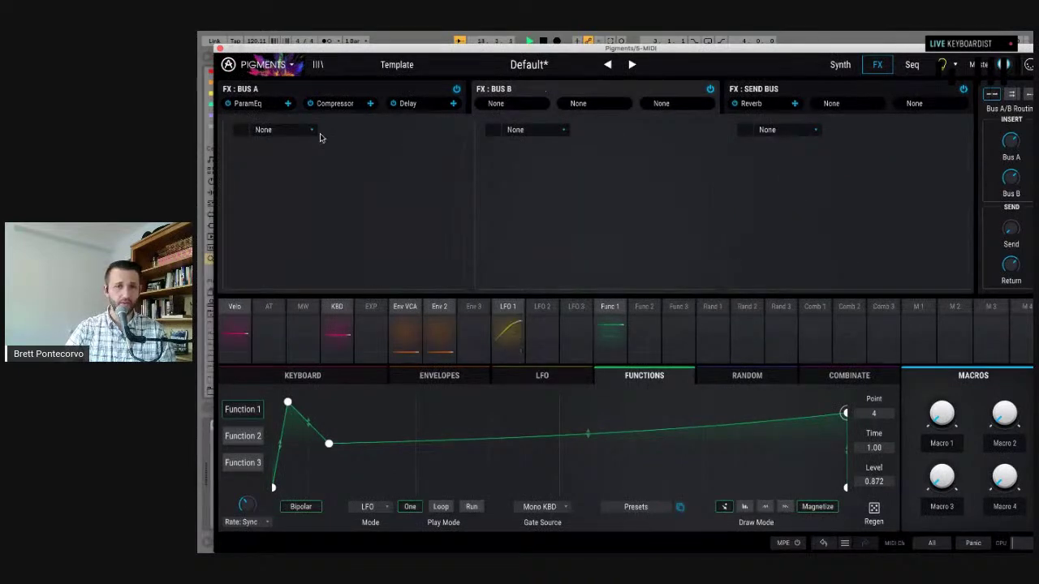
pyautogui.click(329, 163)
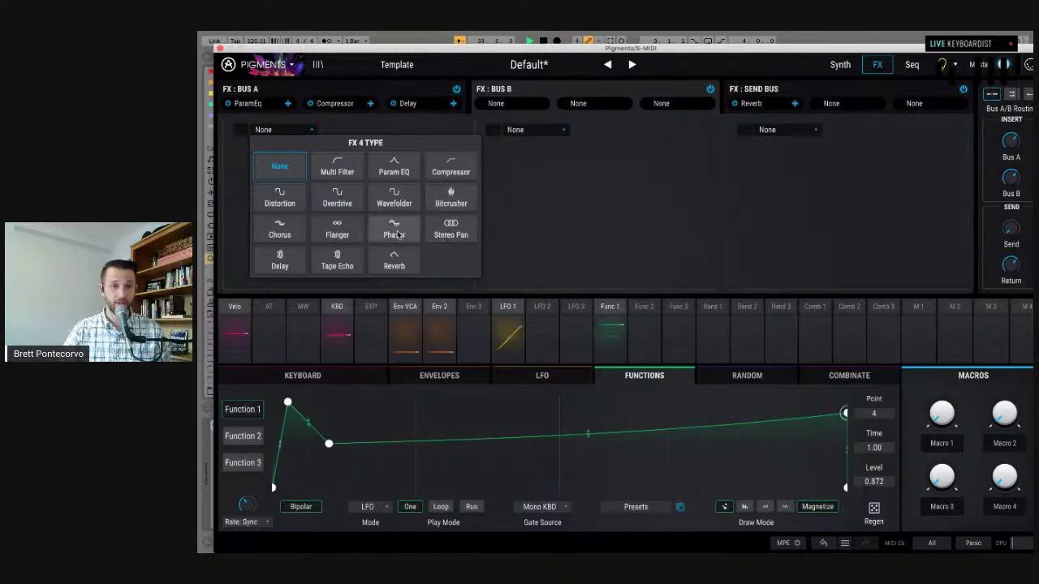
pyautogui.click(394, 258)
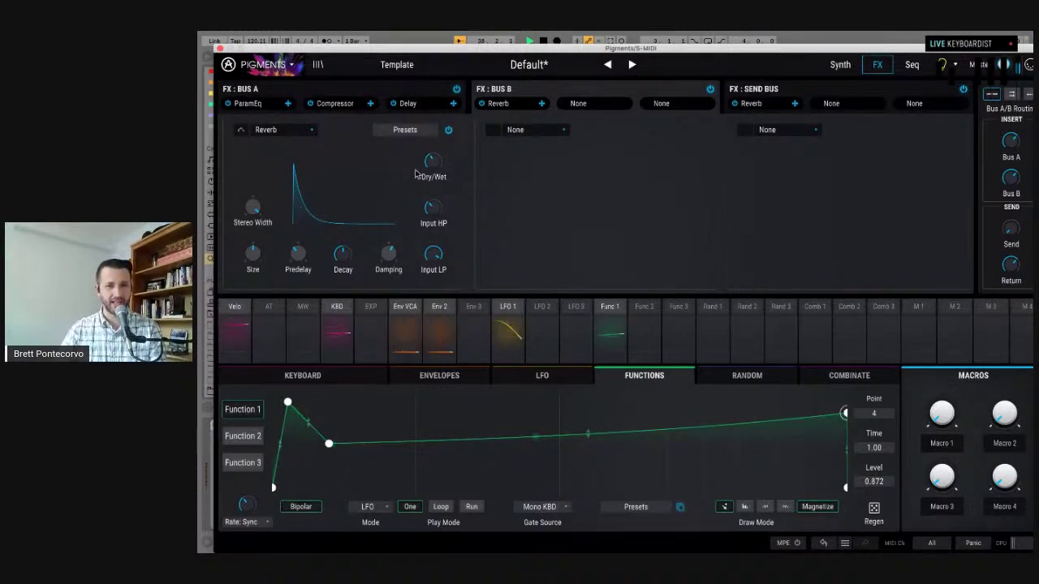
pyautogui.moveTo(355, 248)
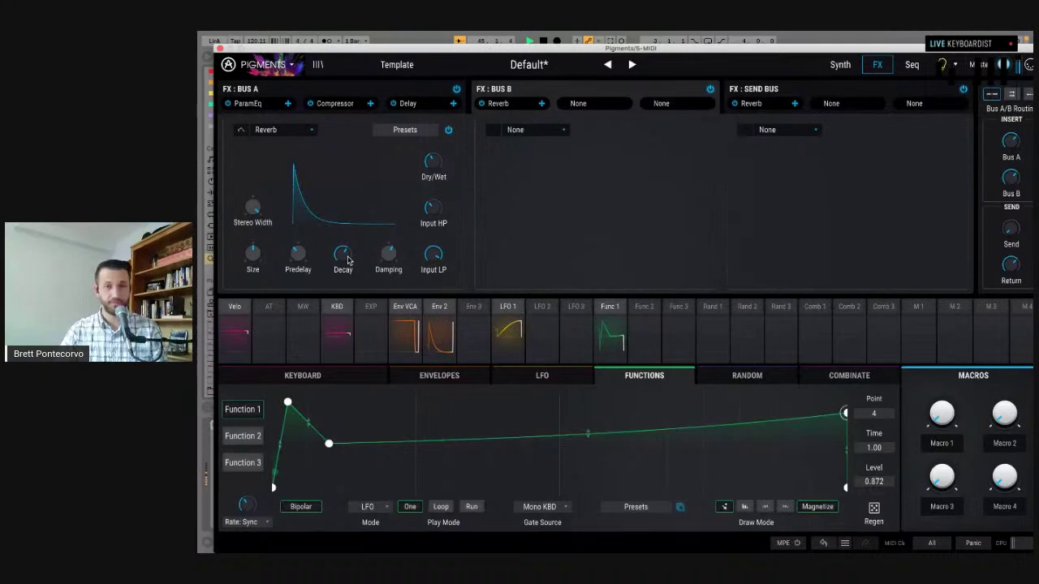
# - Close the plugin window, arm the 4 Pigments track, and start recording a clip in its first slot but discard it
pyautogui.click(220, 49)
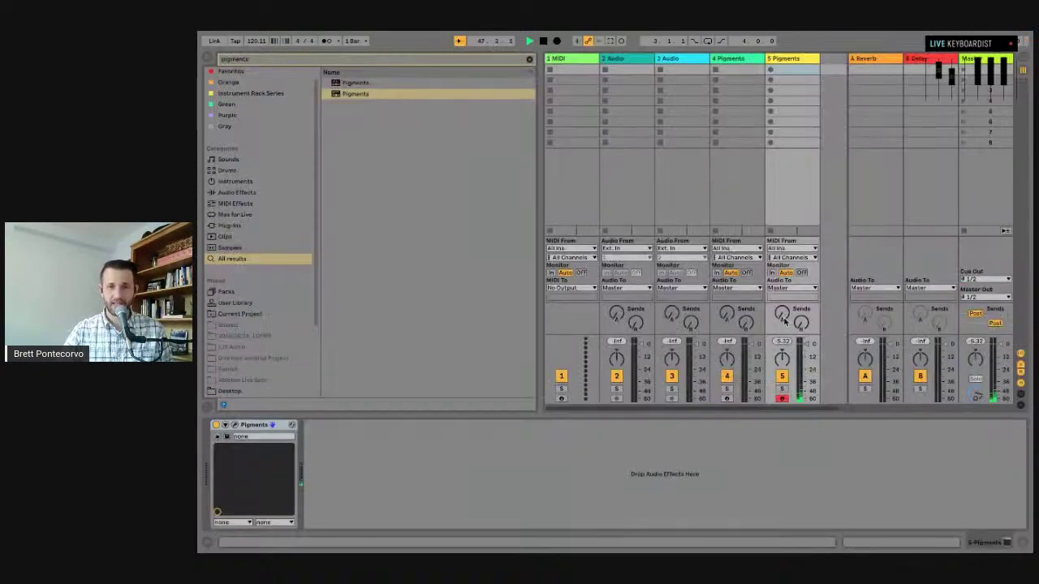
pyautogui.click(727, 400)
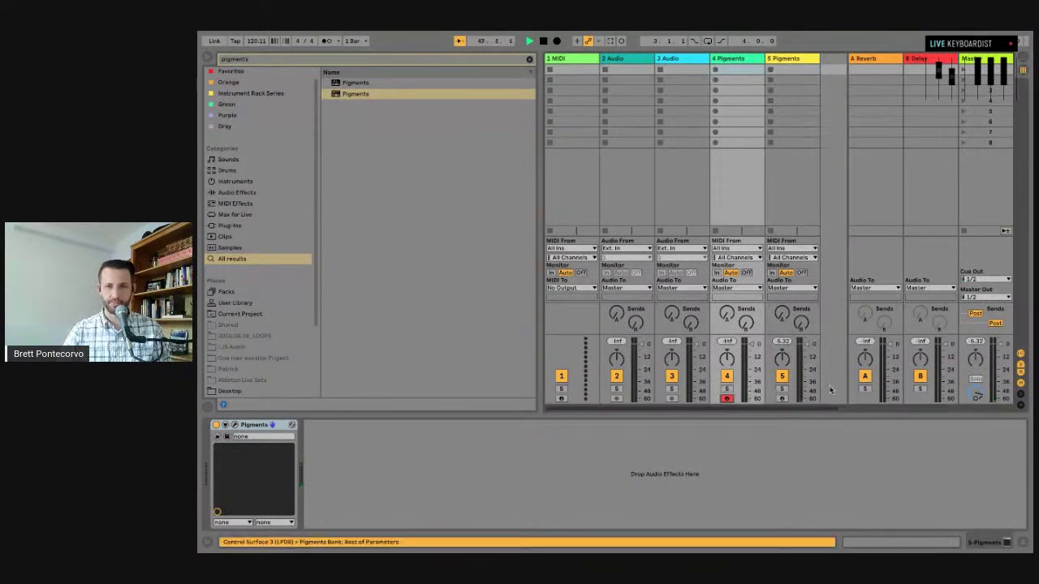
pyautogui.click(717, 71)
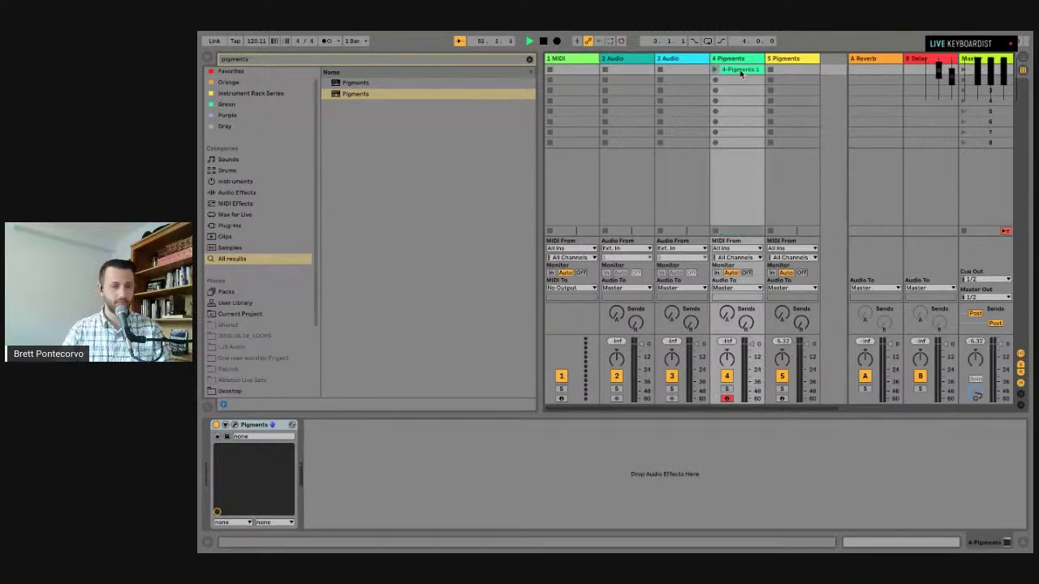
pyautogui.press('Delete')
# - Turn on the metronome and record a trial clip in the first slot of 4 Pigments, stopping playback and deleting the clip
pyautogui.click(324, 41)
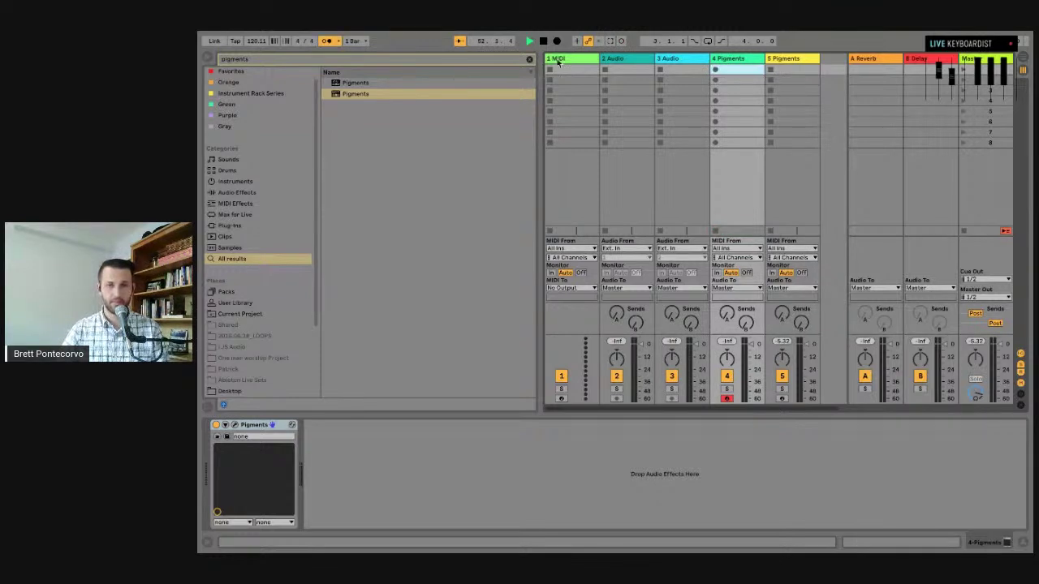
pyautogui.click(714, 71)
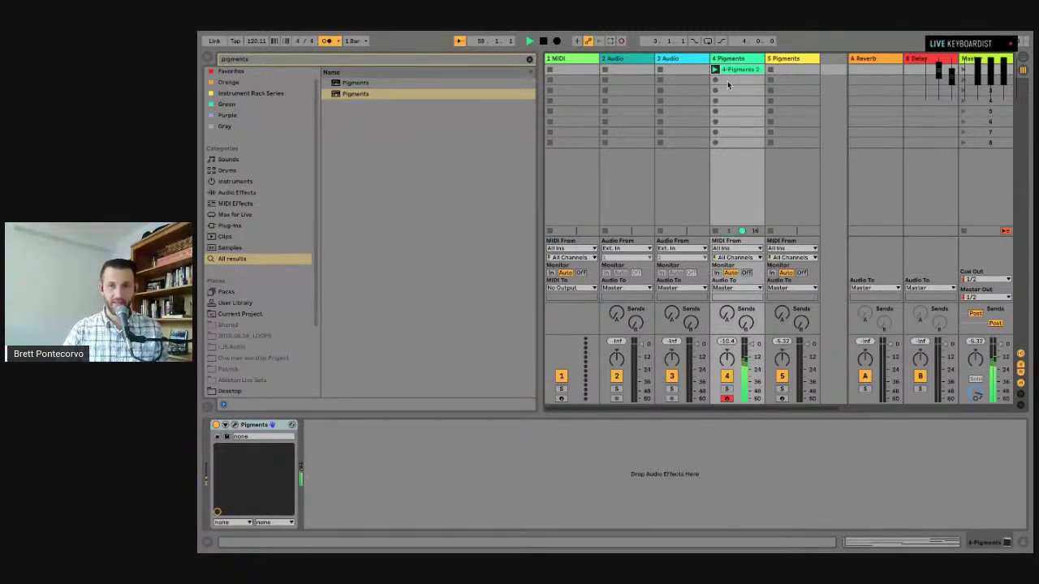
pyautogui.click(754, 73)
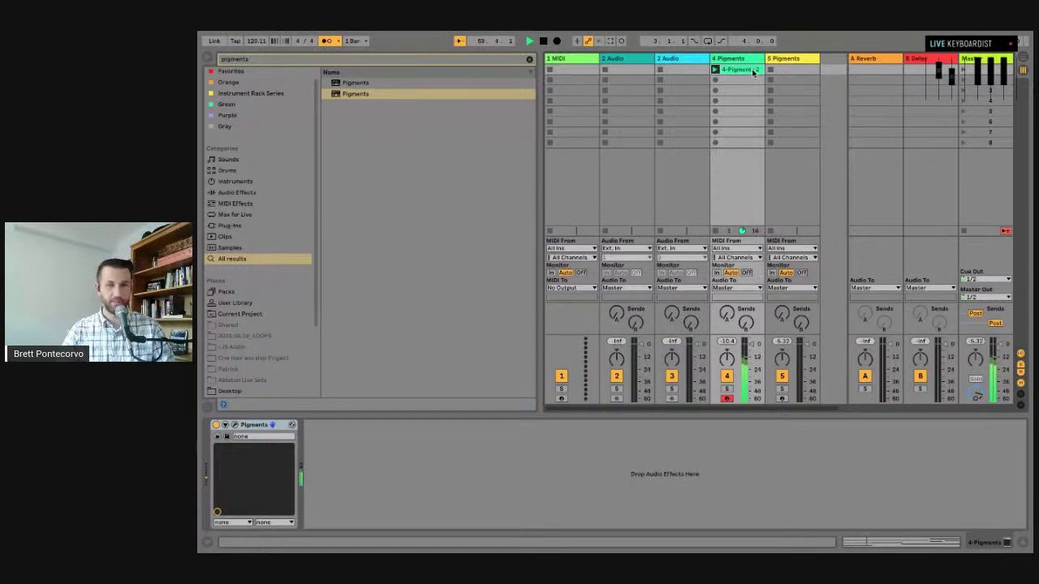
pyautogui.press('space')
pyautogui.press('Delete')
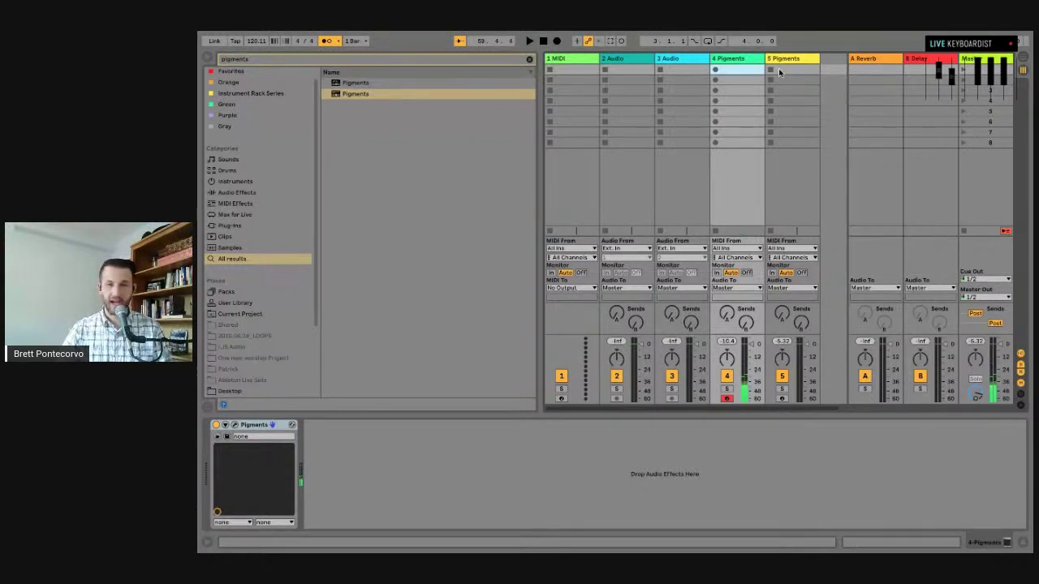
# - Arm the 5 Pigments track for recording in place of 4 Pigments
pyautogui.click(782, 397)
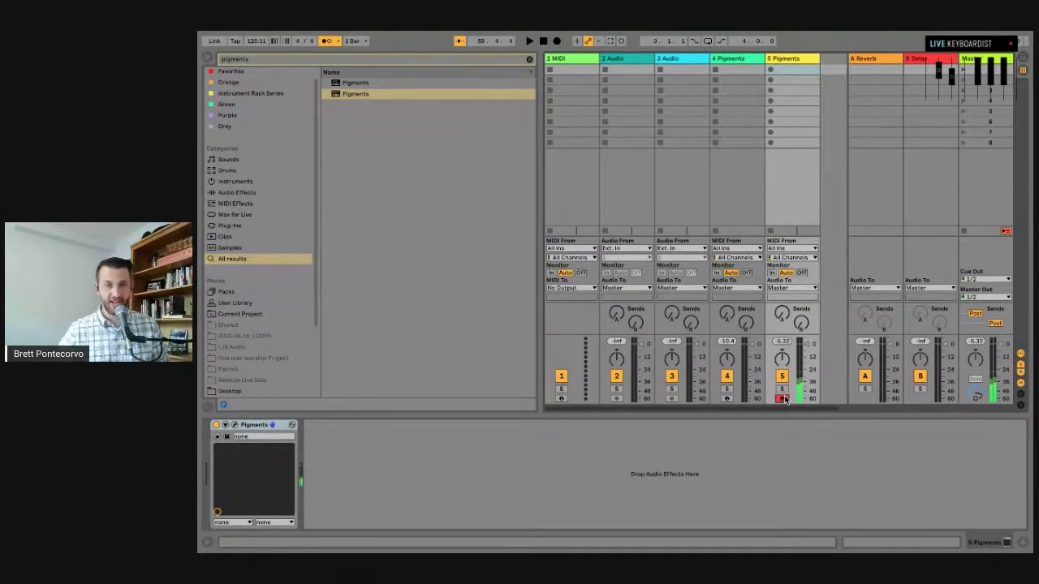
pyautogui.moveTo(216, 33)
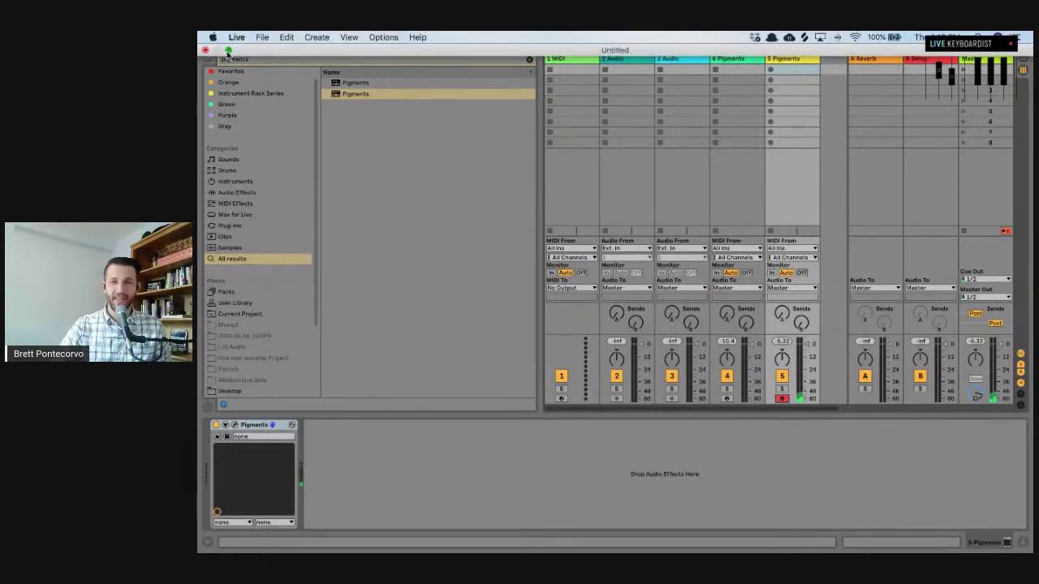